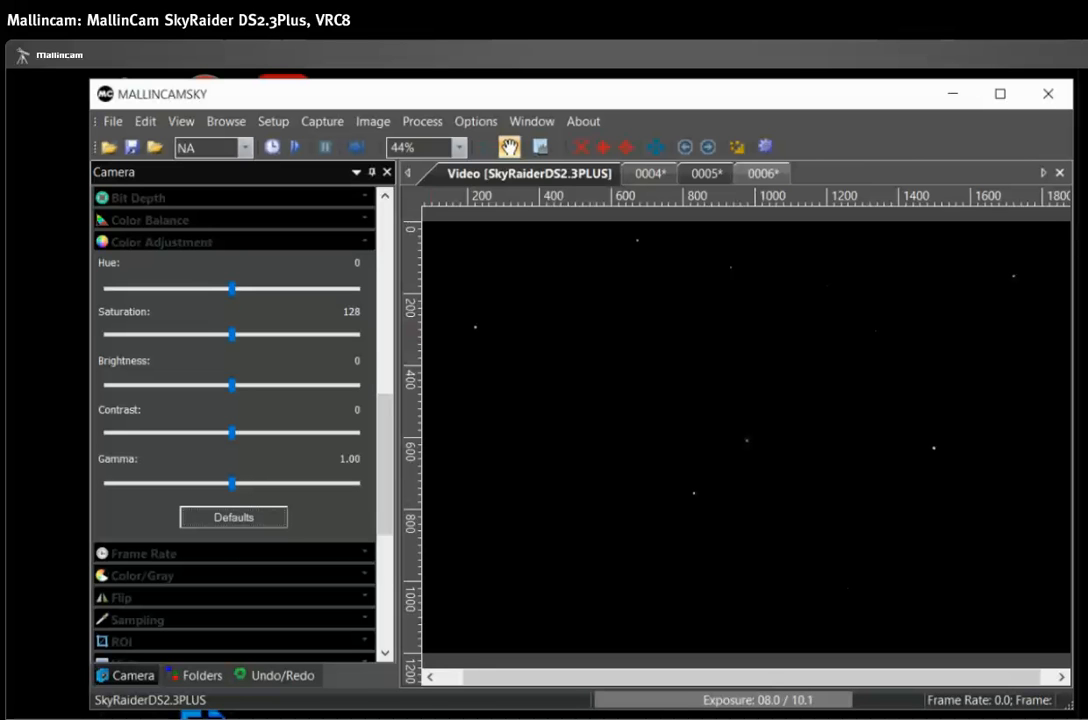
# Set the saturation to 98 and the gamma to 1.03 in the color adjustments.
pyautogui.moveTo(231, 334); pyautogui.dragTo(202, 334)
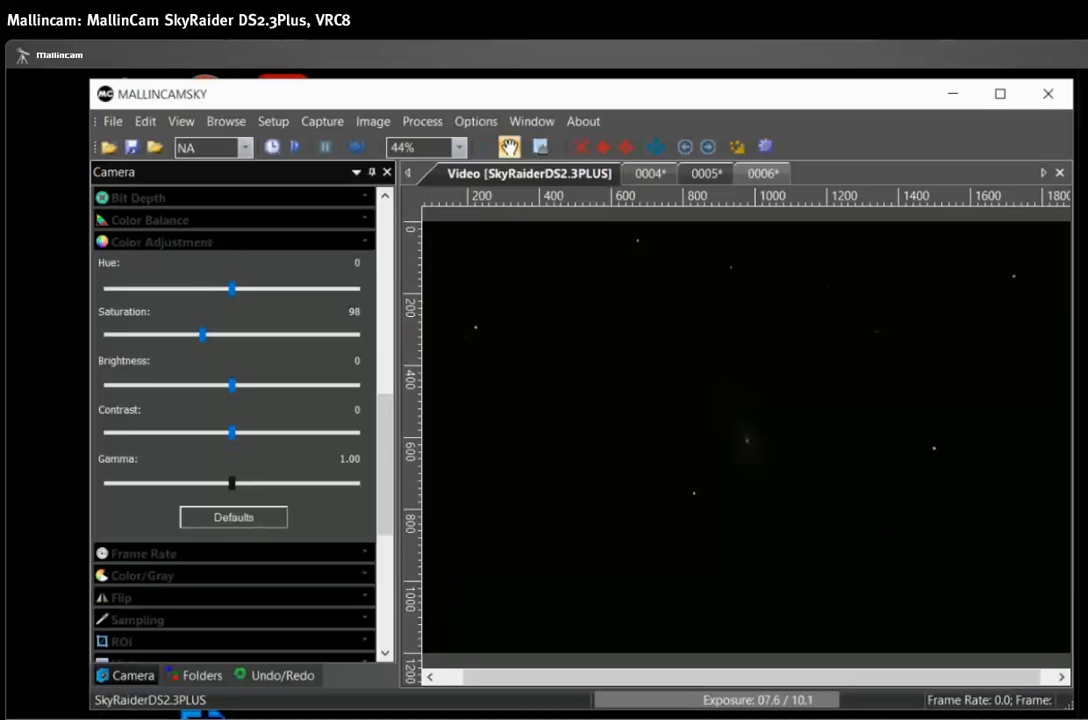
pyautogui.moveTo(232, 483); pyautogui.dragTo(236, 483)
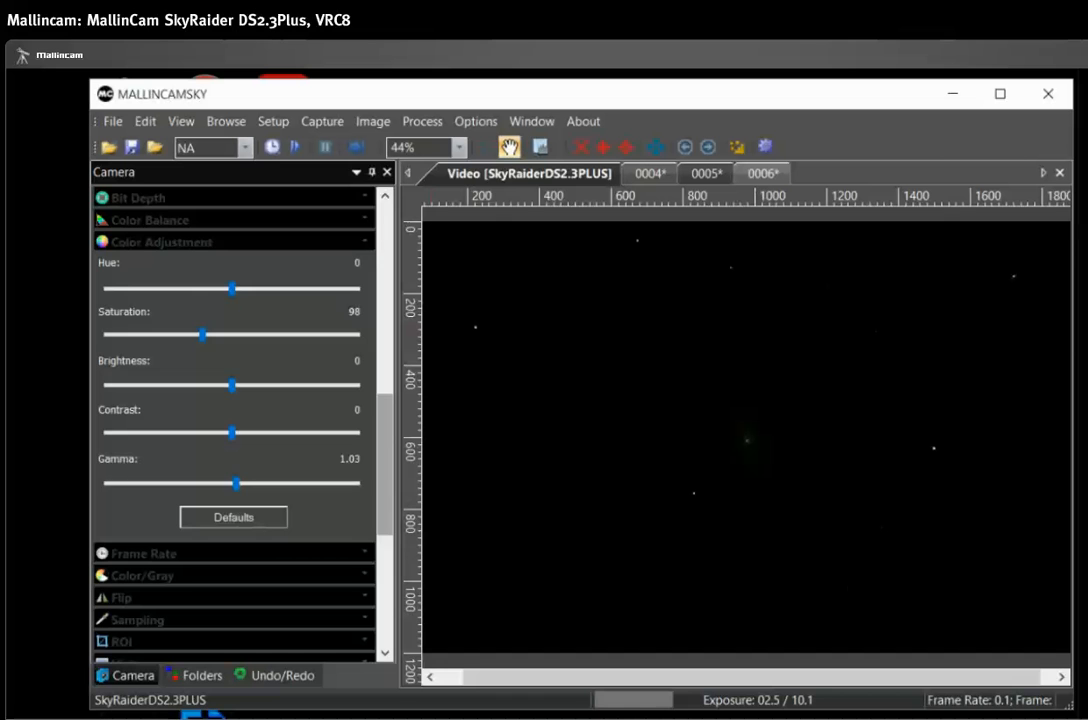
# Enable live stacking for the deep-sky video feed.
pyautogui.moveTo(385, 464); pyautogui.dragTo(385, 553)
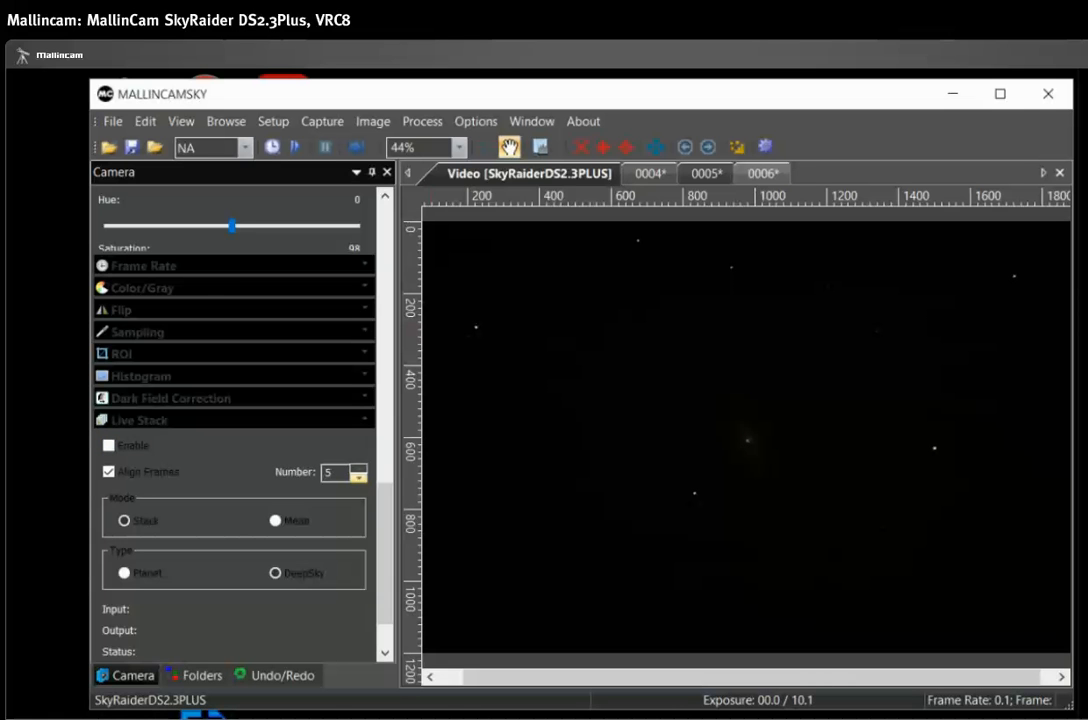
pyautogui.click(109, 446)
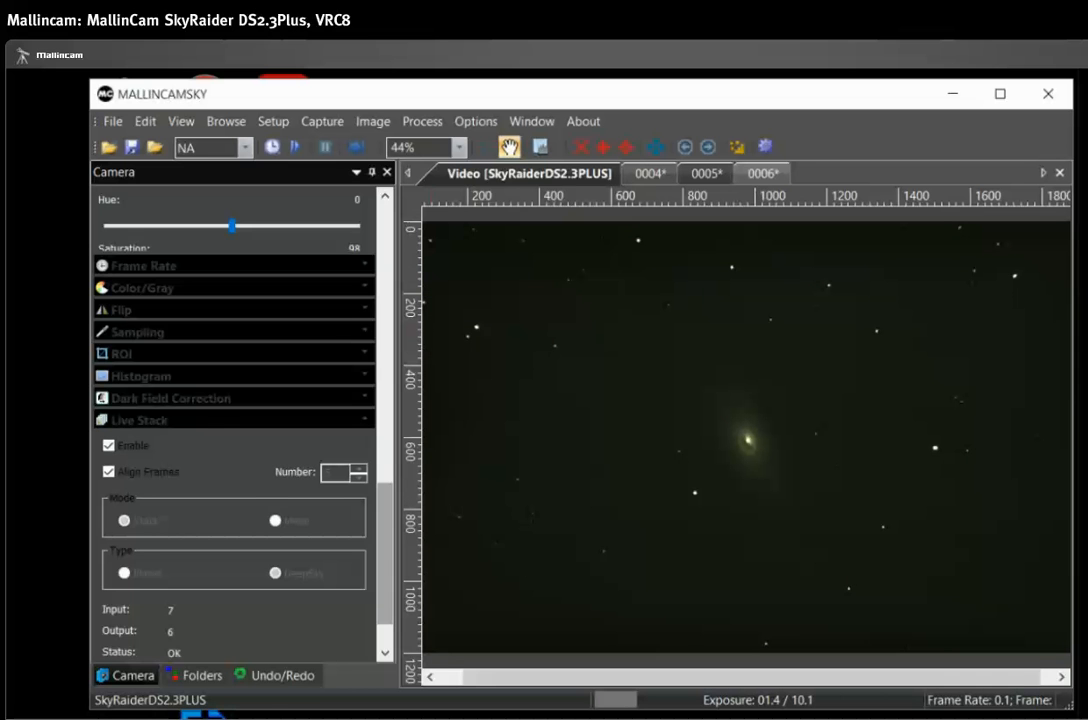
# Adjust the stacked image's color settings to saturation 87, gamma 1.26 and contrast 37.
pyautogui.scroll(3, 233, 420)
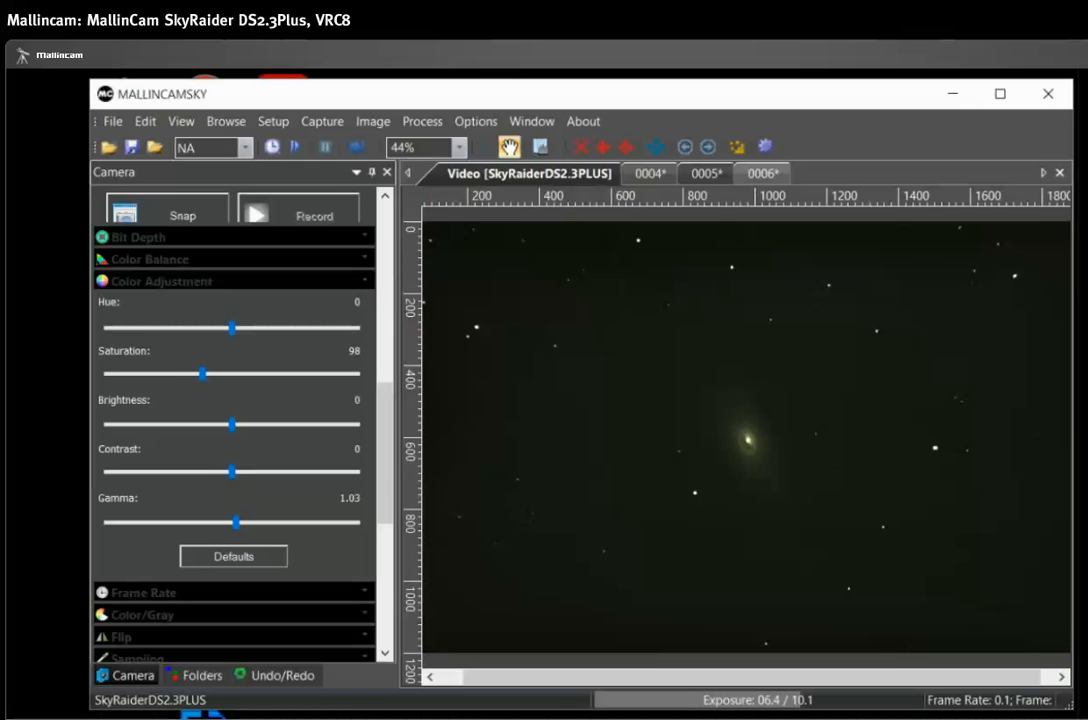
pyautogui.moveTo(202, 374); pyautogui.dragTo(192, 374)
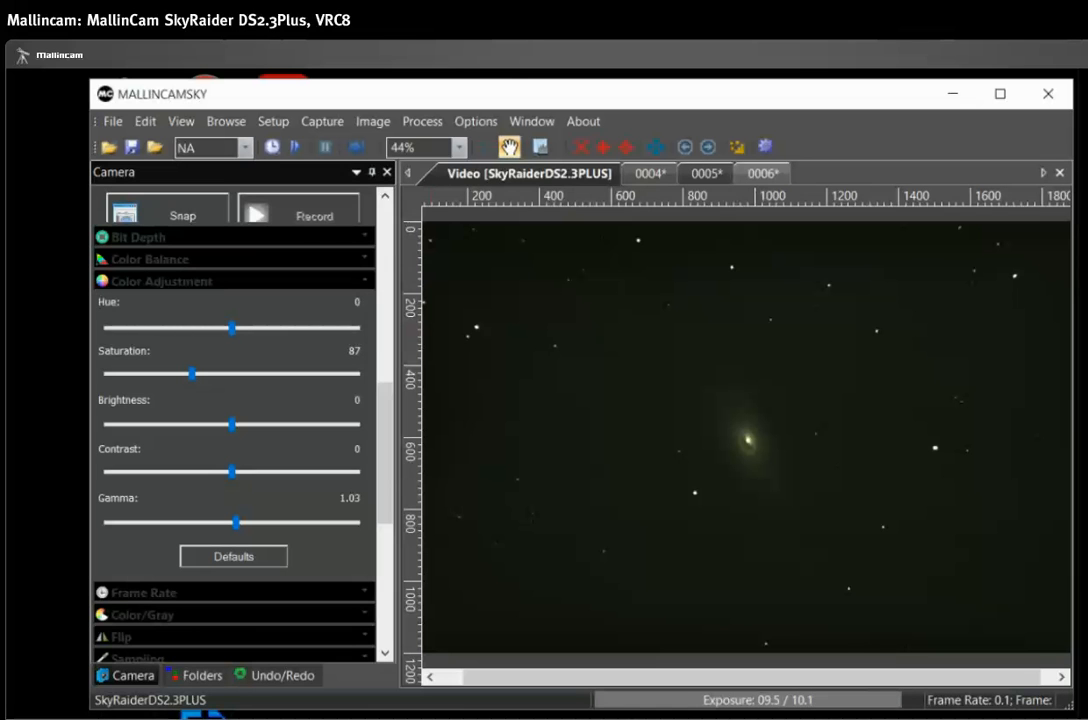
pyautogui.moveTo(236, 522); pyautogui.dragTo(271, 522)
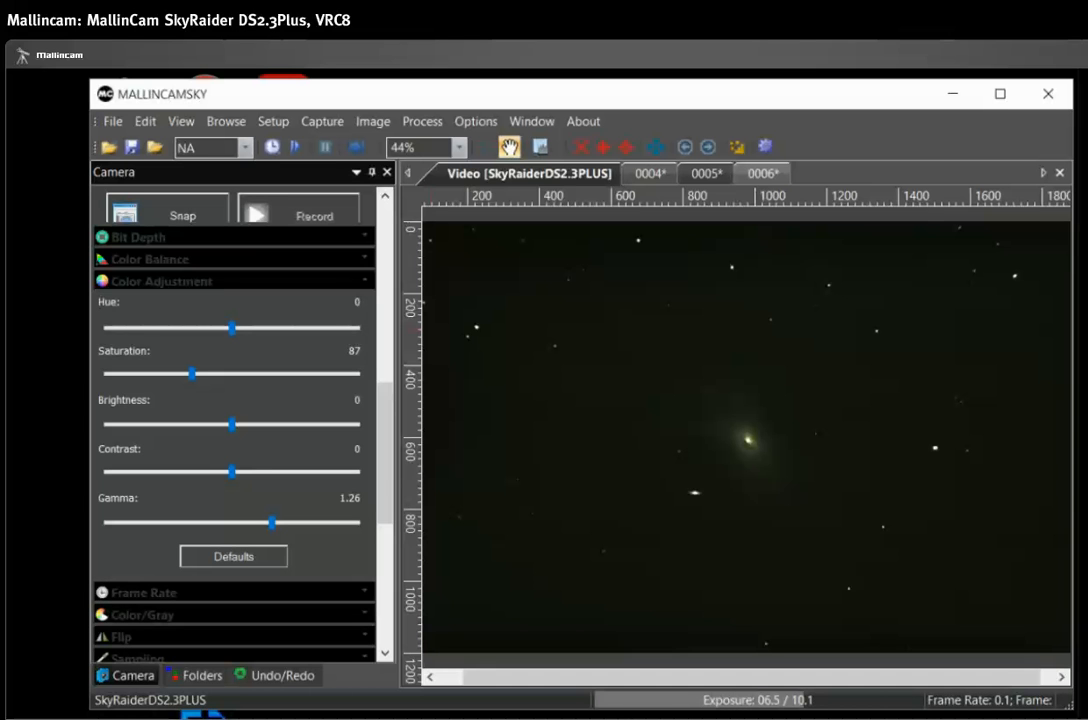
pyautogui.moveTo(232, 471); pyautogui.dragTo(250, 471)
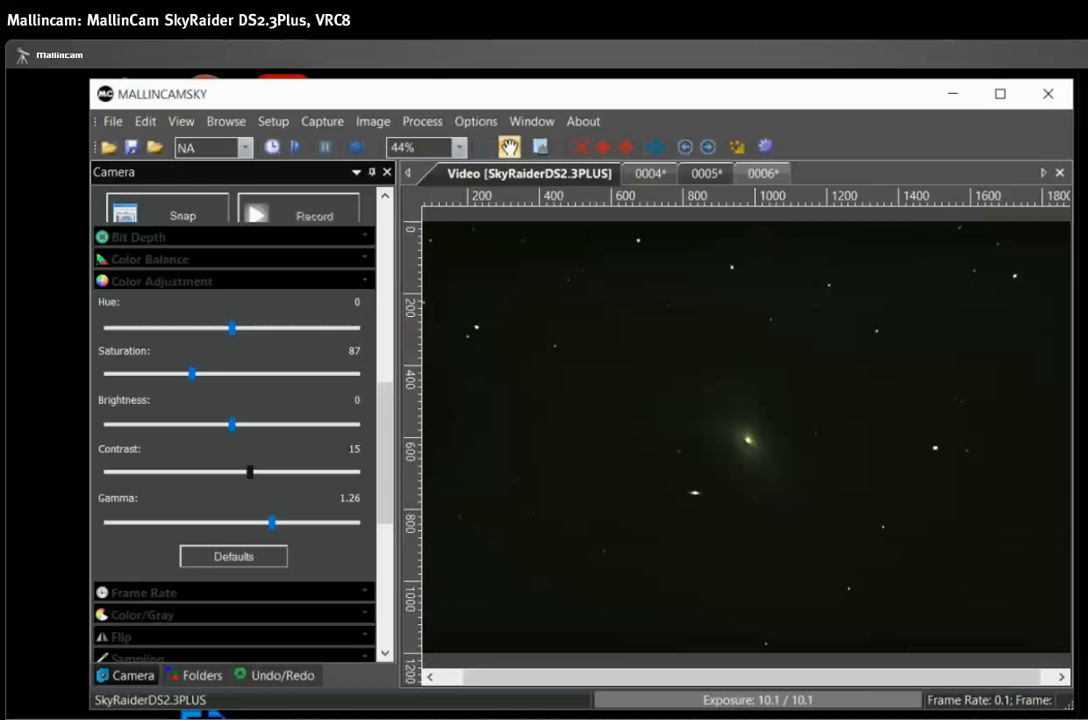
pyautogui.moveTo(250, 472); pyautogui.dragTo(278, 472)
# Reset all color adjustments to their default values.
pyautogui.scroll(-1, 233, 420)
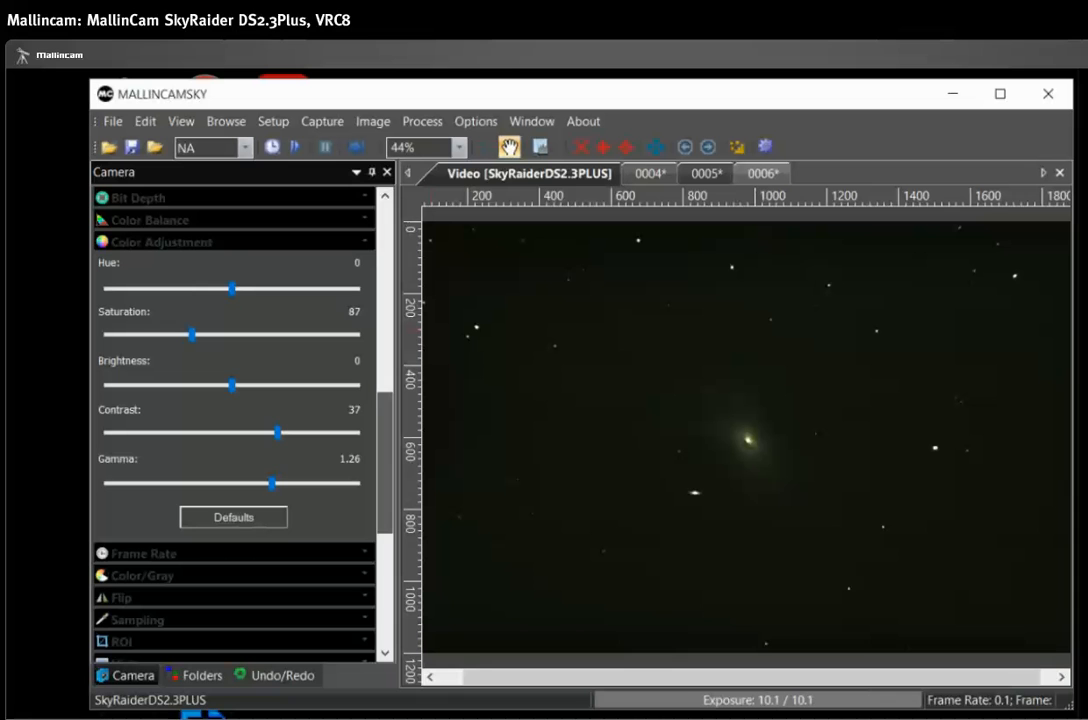
pyautogui.scroll(-1, 233, 420)
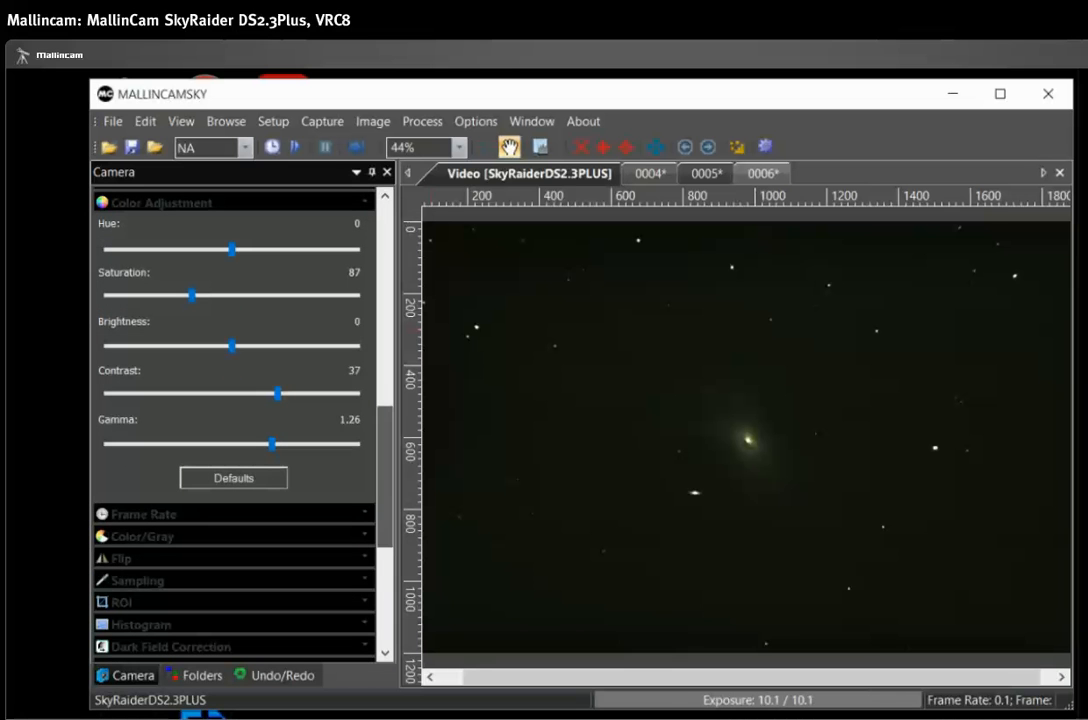
pyautogui.scroll(-2, 233, 420)
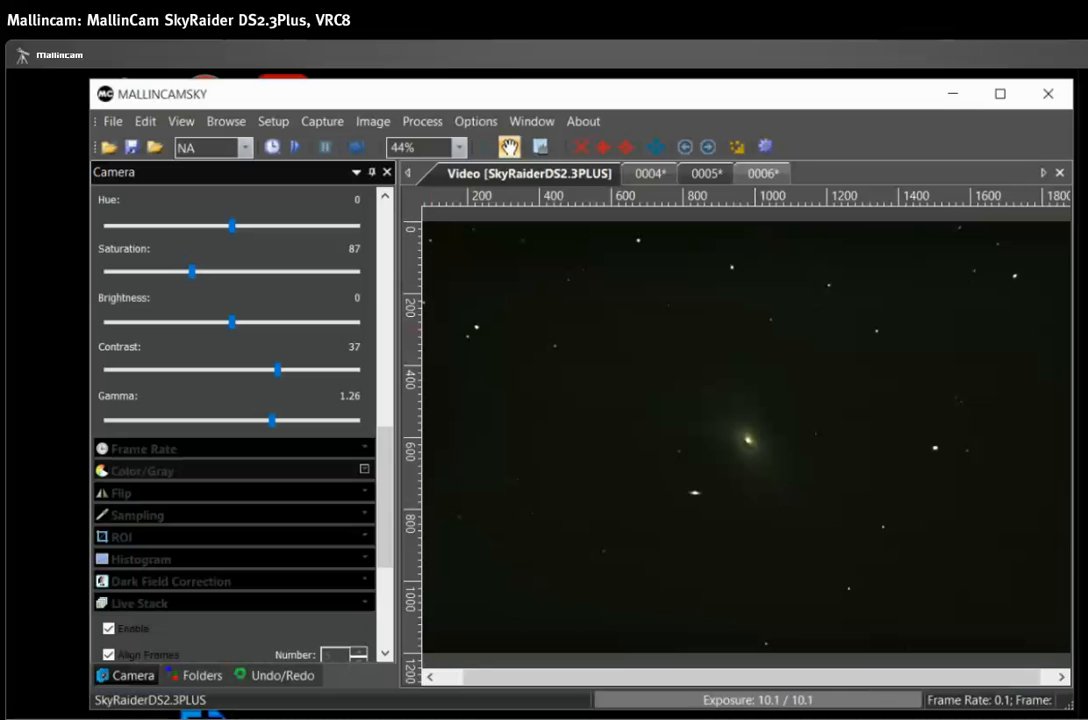
pyautogui.scroll(5, 233, 420)
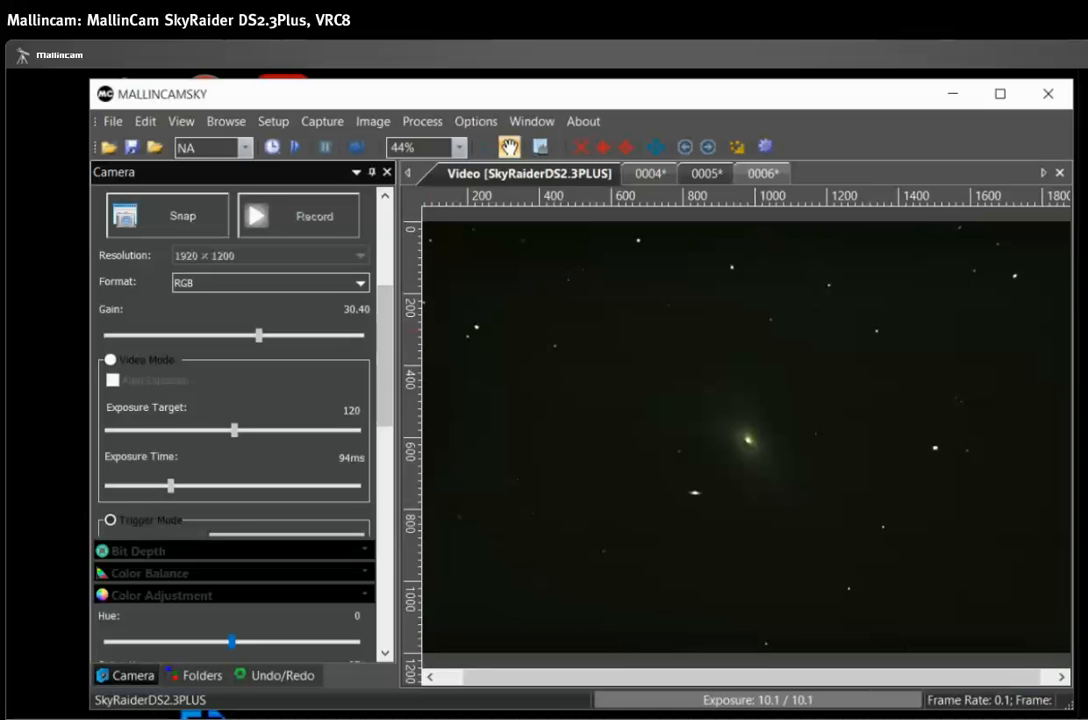
pyautogui.scroll(-3, 233, 480)
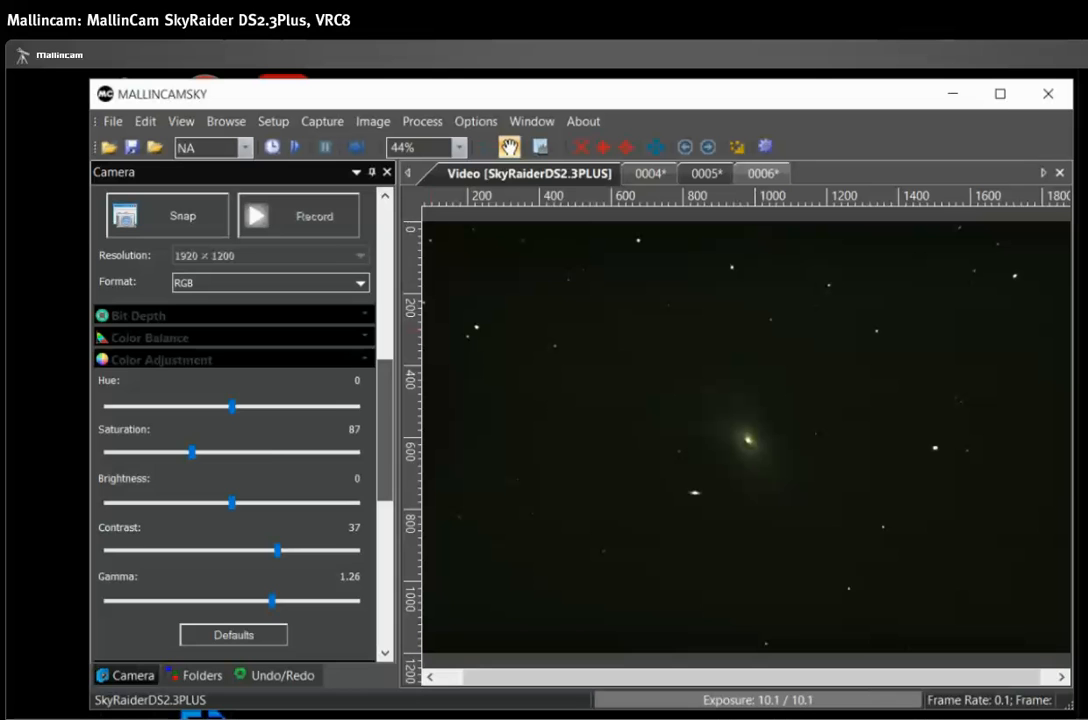
pyautogui.scroll(-3, 233, 420)
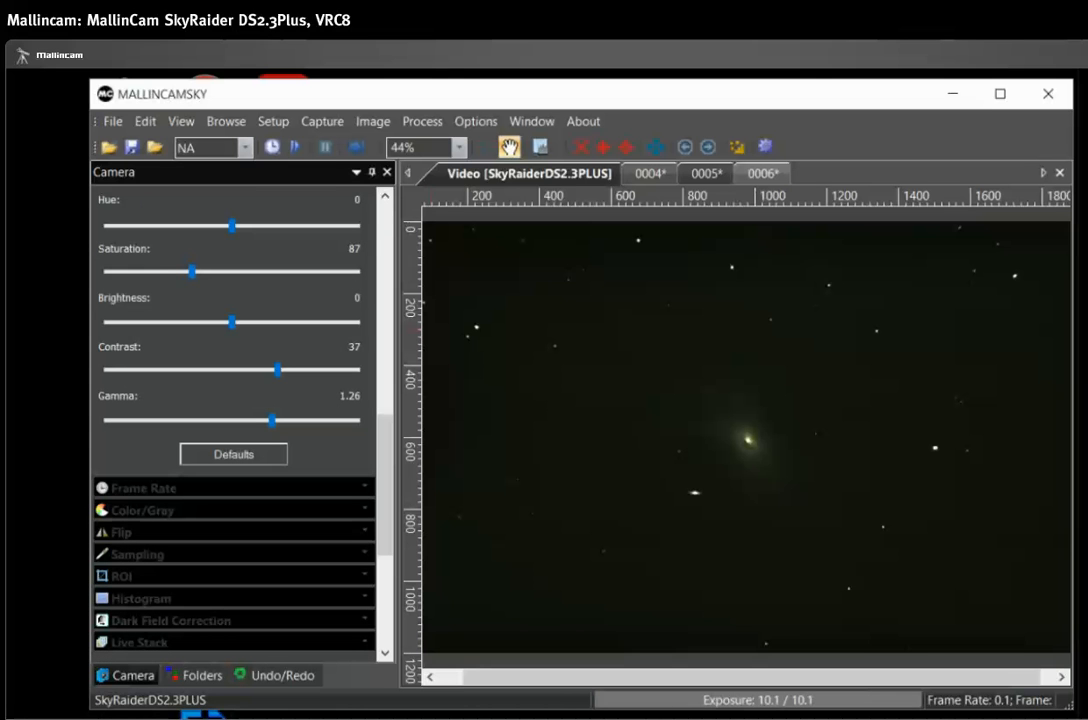
pyautogui.click(233, 454)
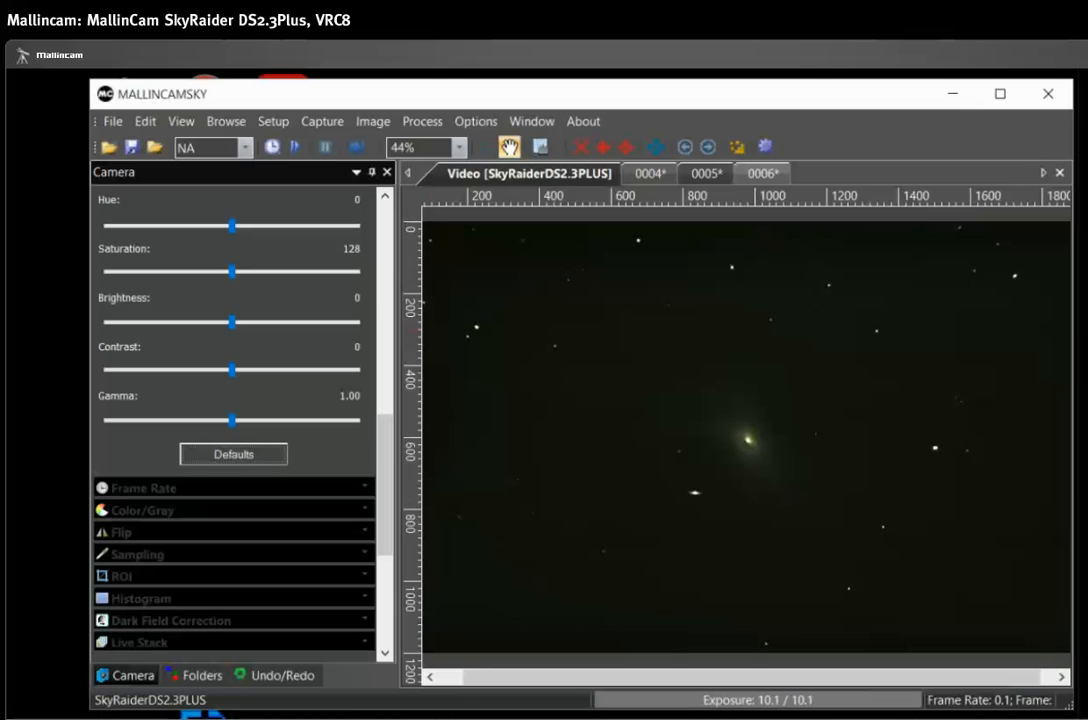
# Collapse the color adjustment settings and turn off live stacking.
pyautogui.scroll(3, 233, 420)
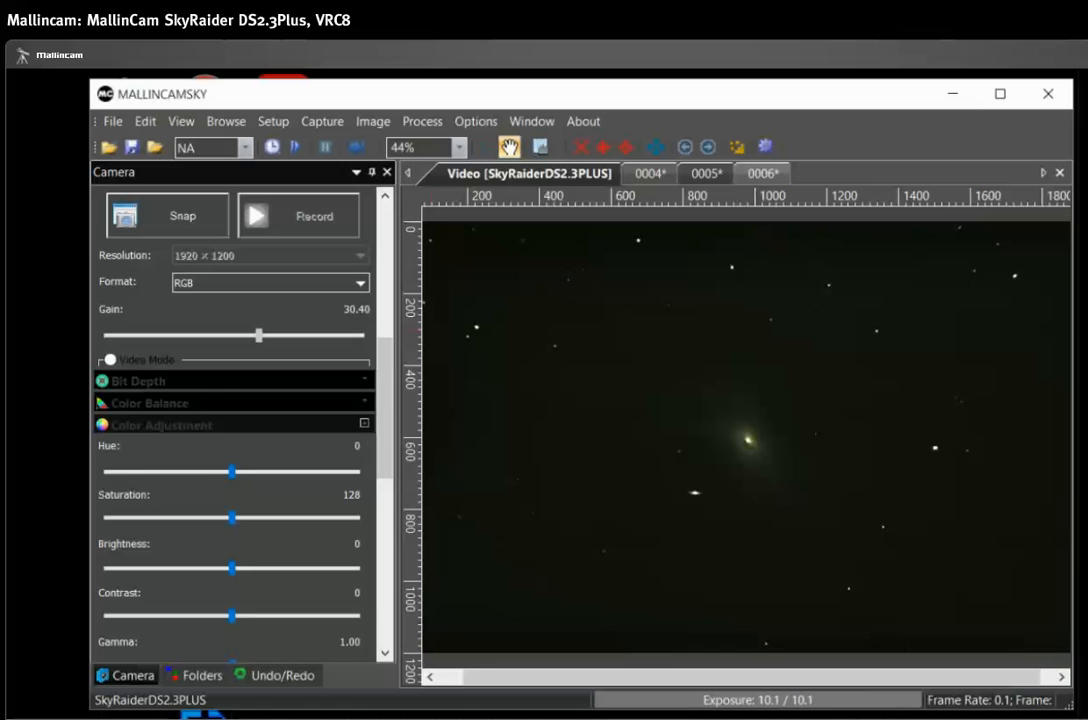
pyautogui.click(364, 424)
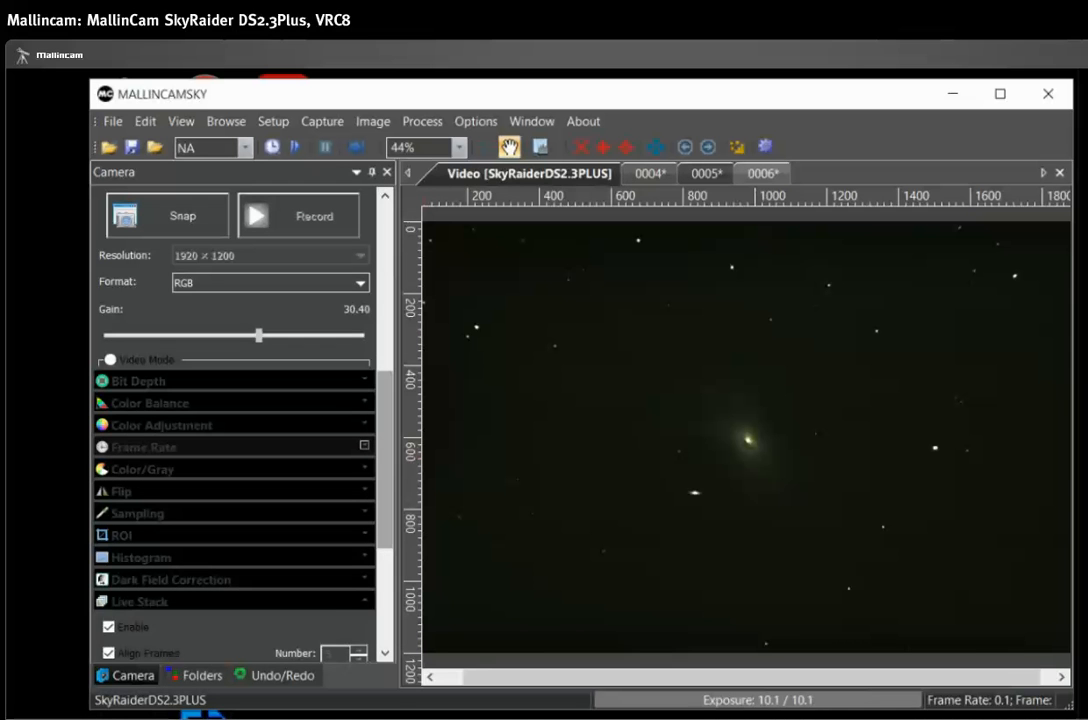
pyautogui.moveTo(385, 448); pyautogui.dragTo(385, 433)
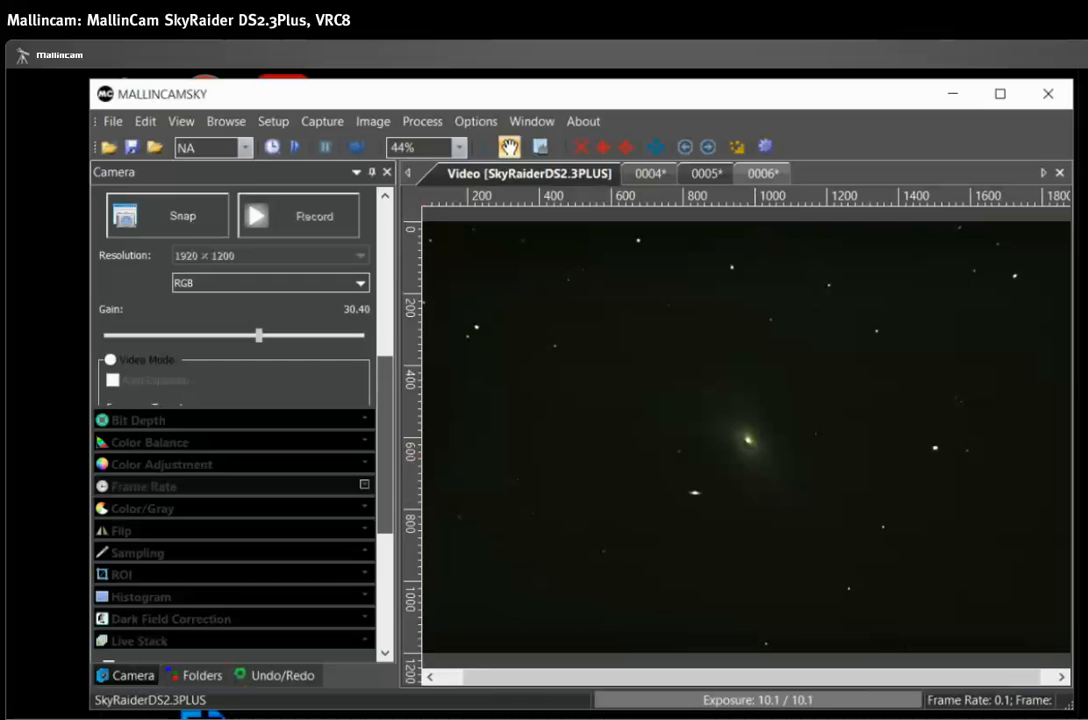
pyautogui.moveTo(385, 433); pyautogui.dragTo(385, 365)
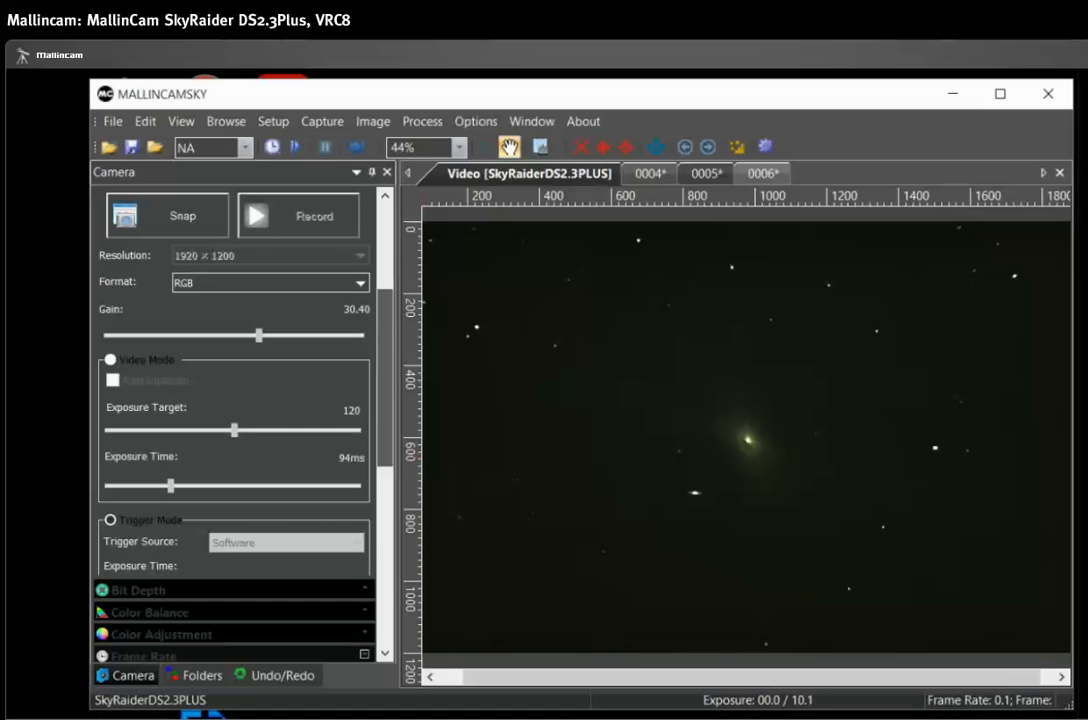
pyautogui.moveTo(385, 365); pyautogui.dragTo(385, 497)
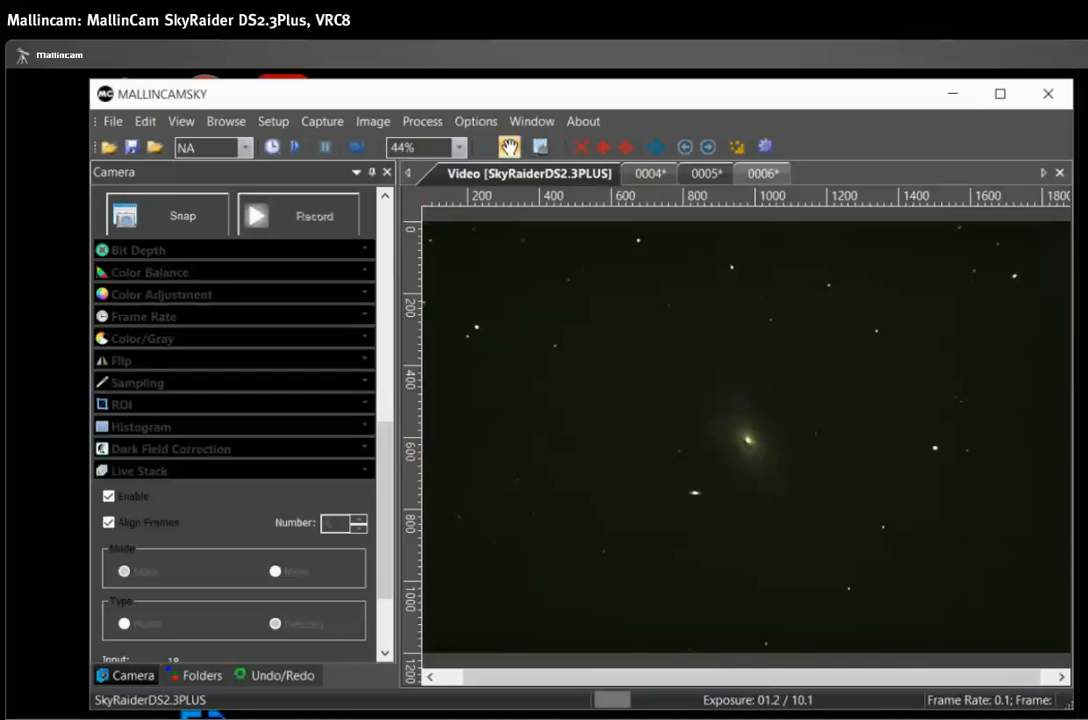
pyautogui.scroll(-3, 235, 420)
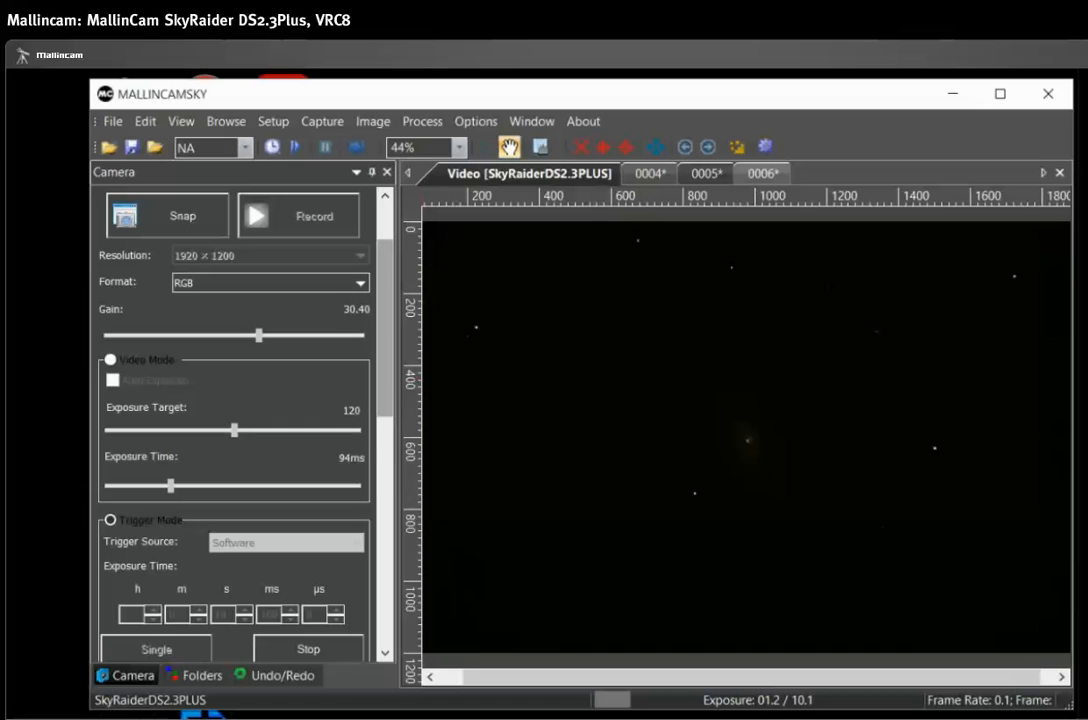
# Stretch the live image by setting the histogram's right limit to 100, and collapse the histogram settings.
pyautogui.moveTo(385, 330); pyautogui.dragTo(385, 360)
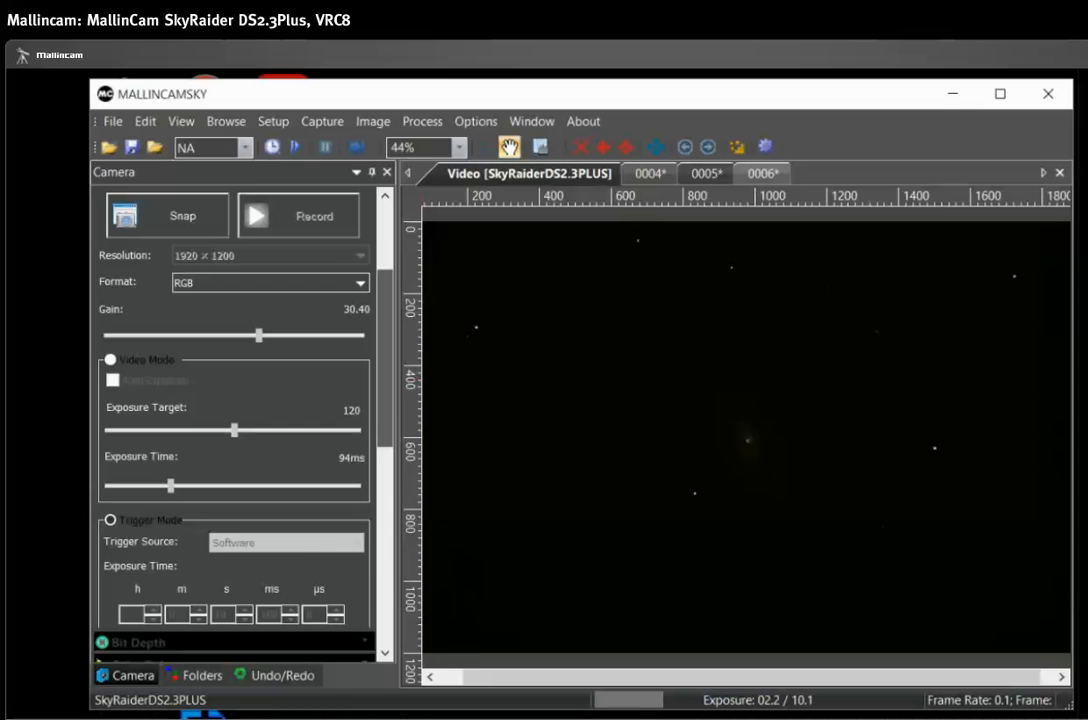
pyautogui.scroll(-5, 235, 450)
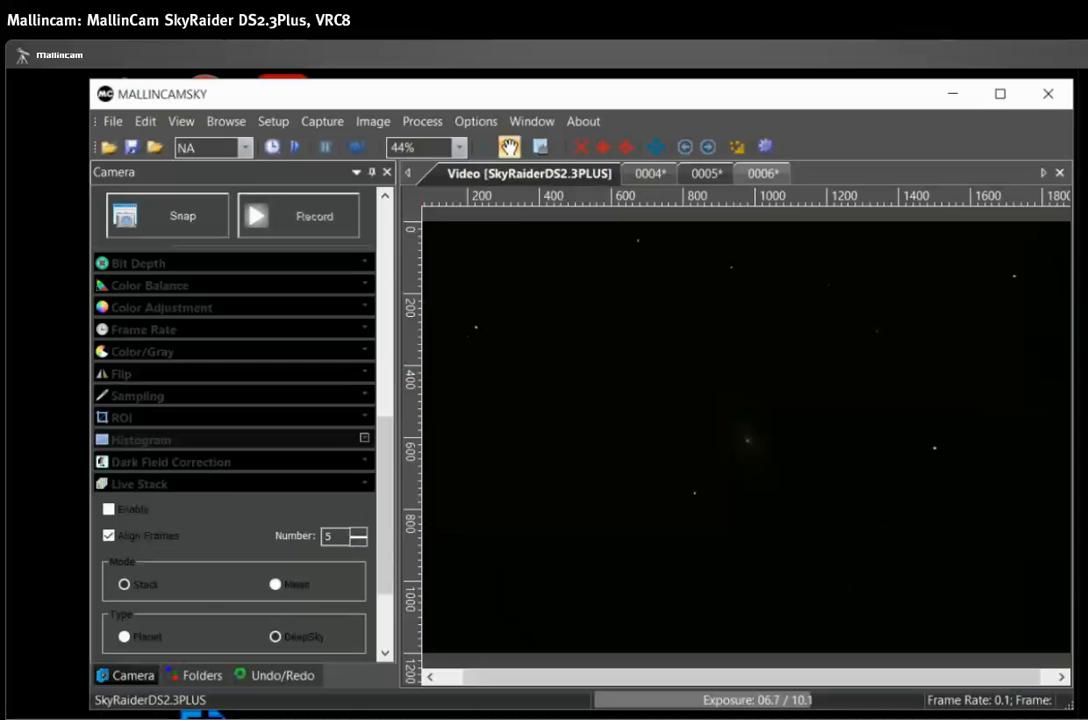
pyautogui.click(141, 439)
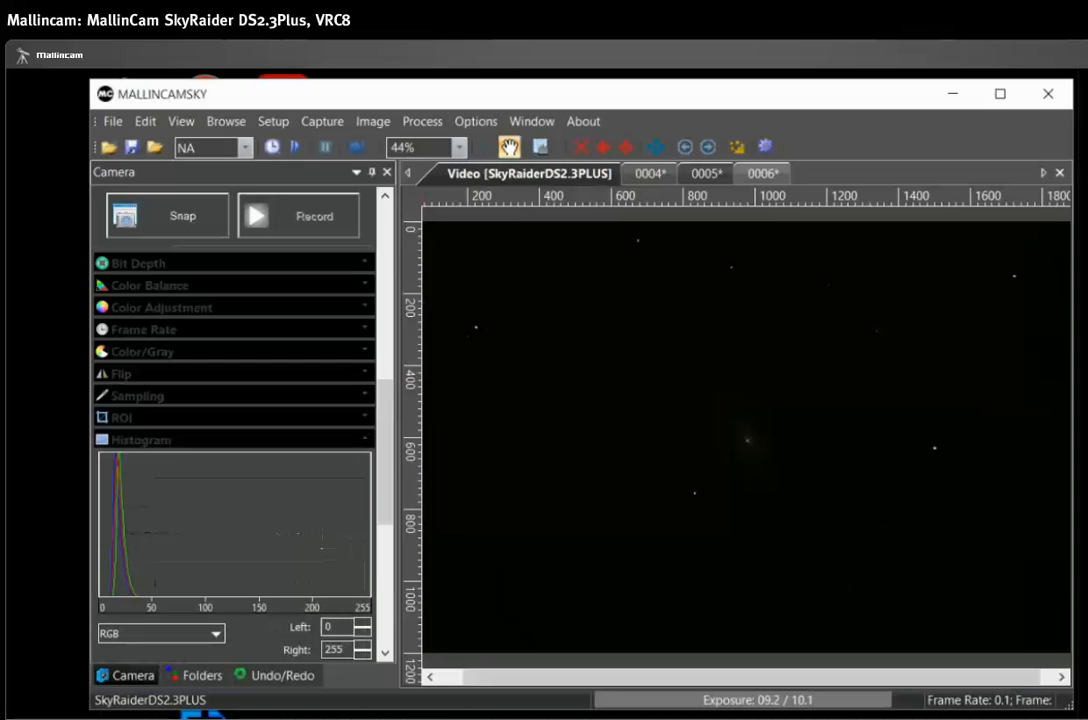
pyautogui.doubleClick(334, 650)
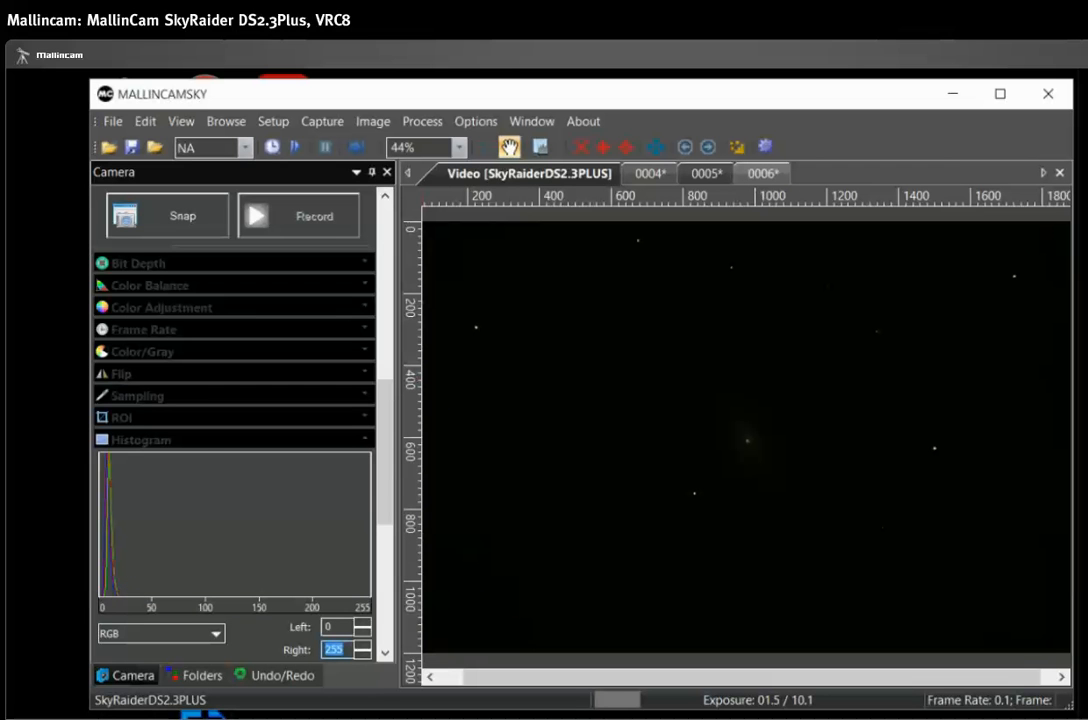
pyautogui.write('100')
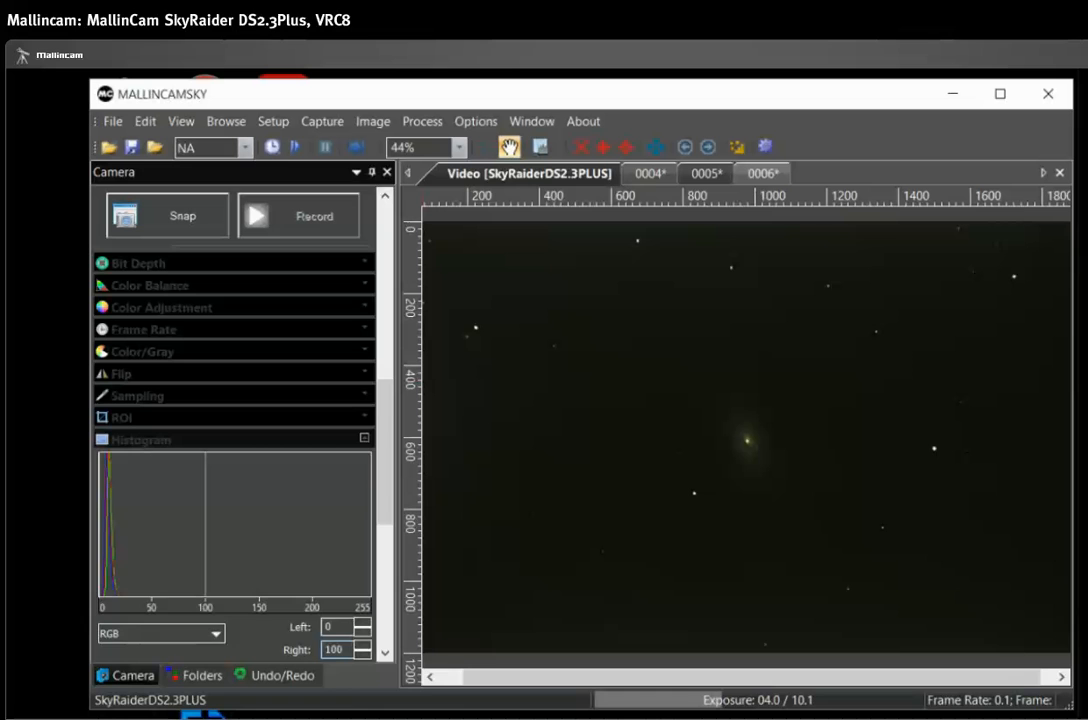
pyautogui.click(364, 439)
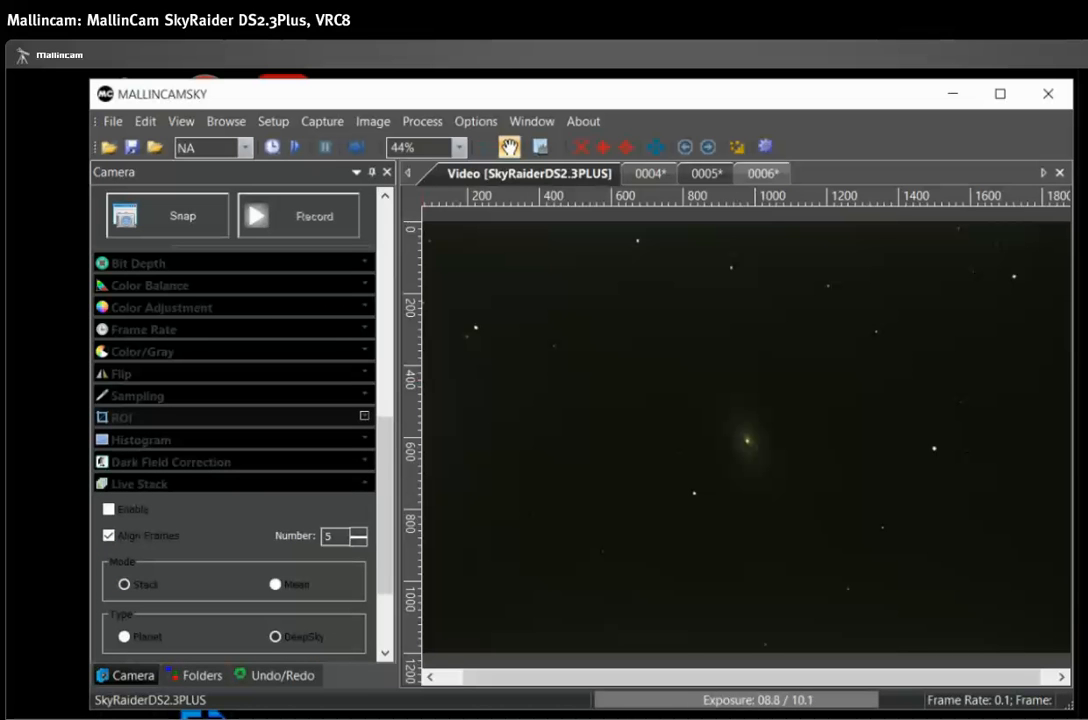
# Expand the color adjustment settings and lower the gamma to 0.81.
pyautogui.click(364, 307)
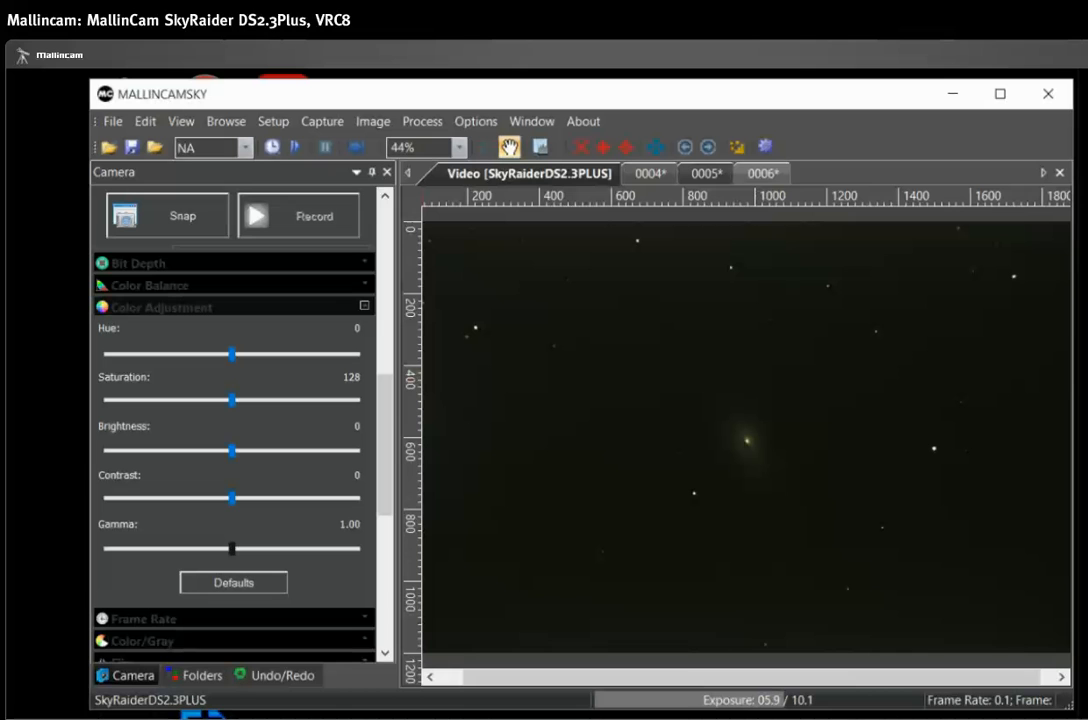
pyautogui.moveTo(232, 549); pyautogui.dragTo(201, 549)
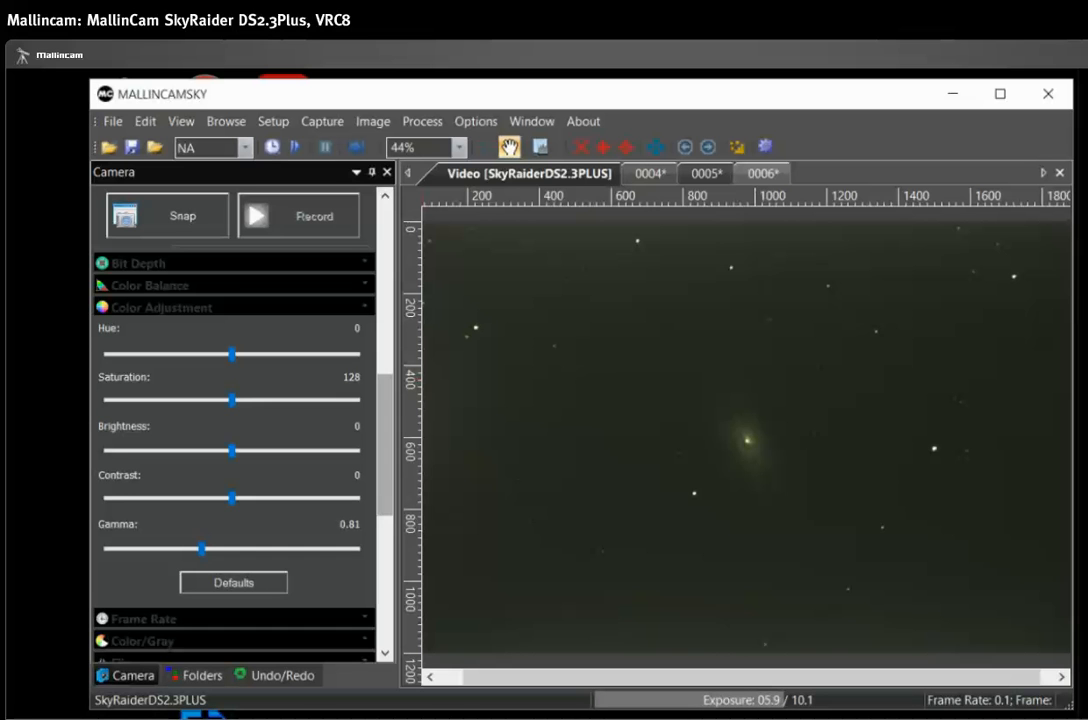
# Restore the default color adjustments and reduce the saturation of the live image.
pyautogui.click(233, 583)
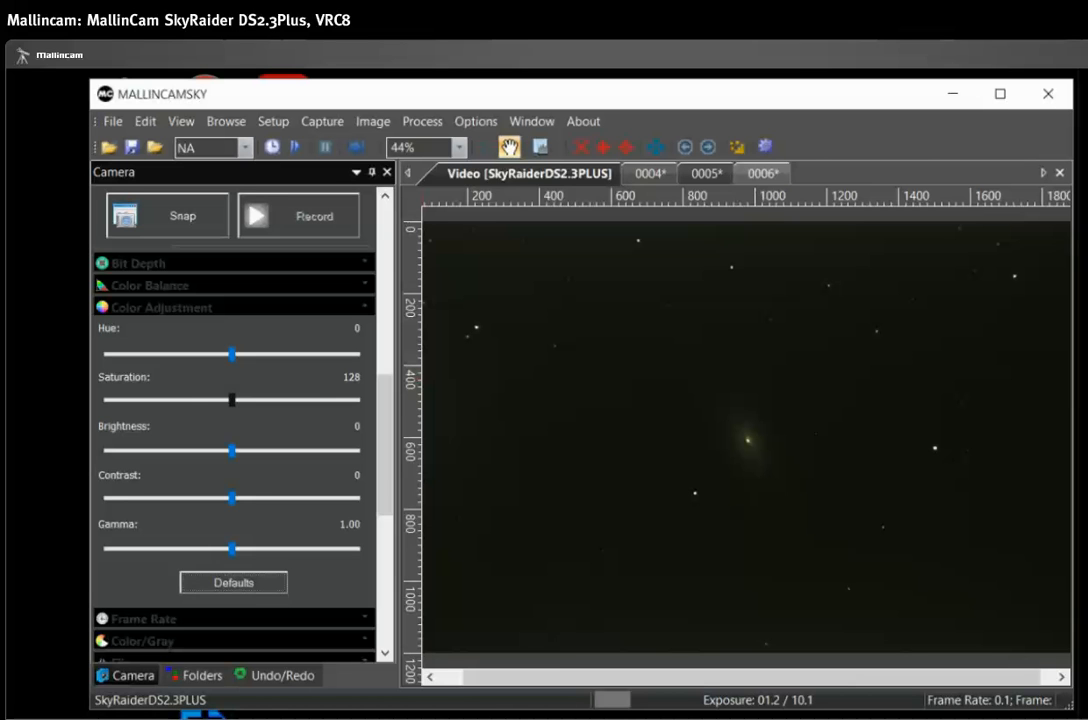
pyautogui.moveTo(232, 399); pyautogui.dragTo(185, 399)
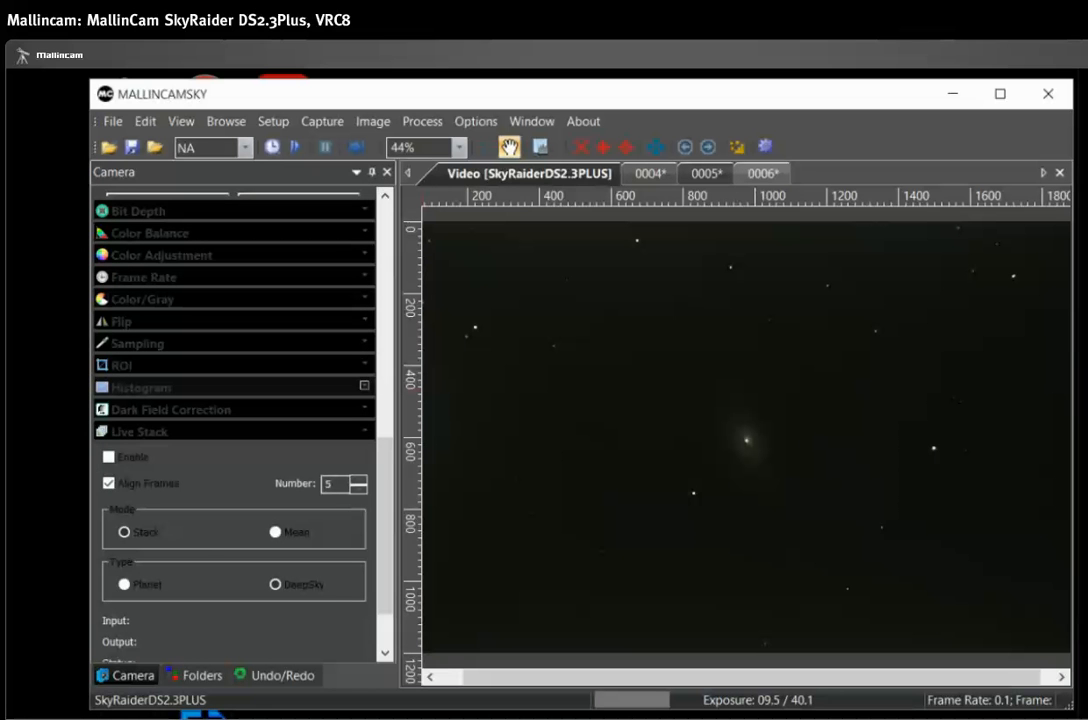
# Reset the histogram limits to their defaults and collapse the histogram settings.
pyautogui.click(364, 386)
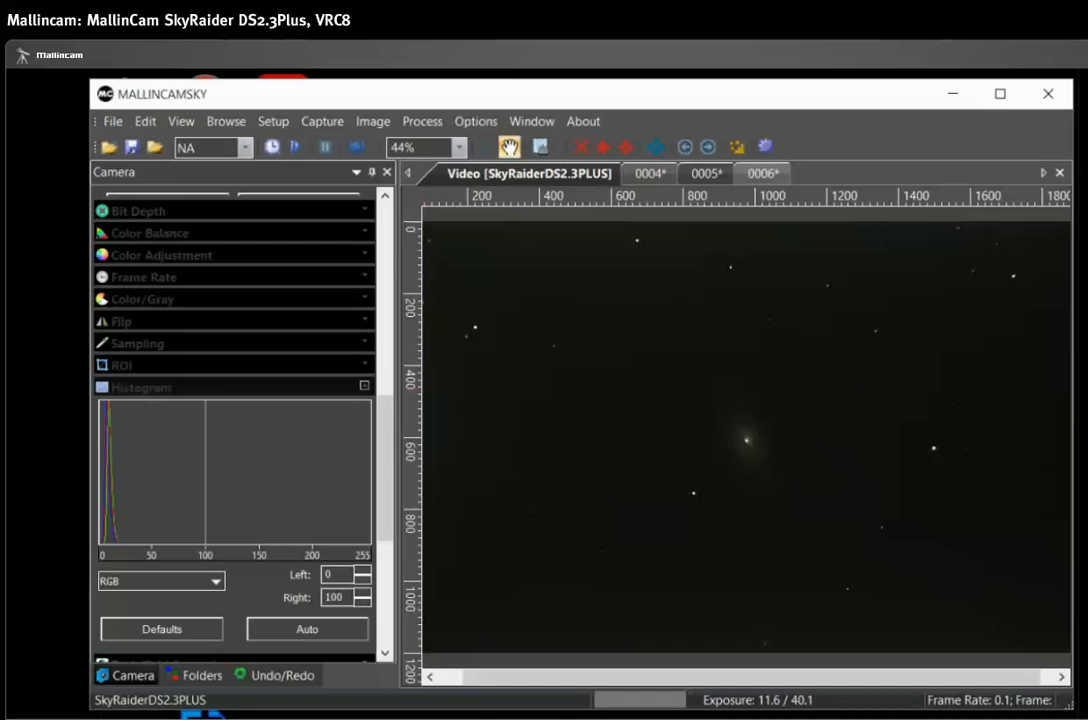
pyautogui.click(162, 629)
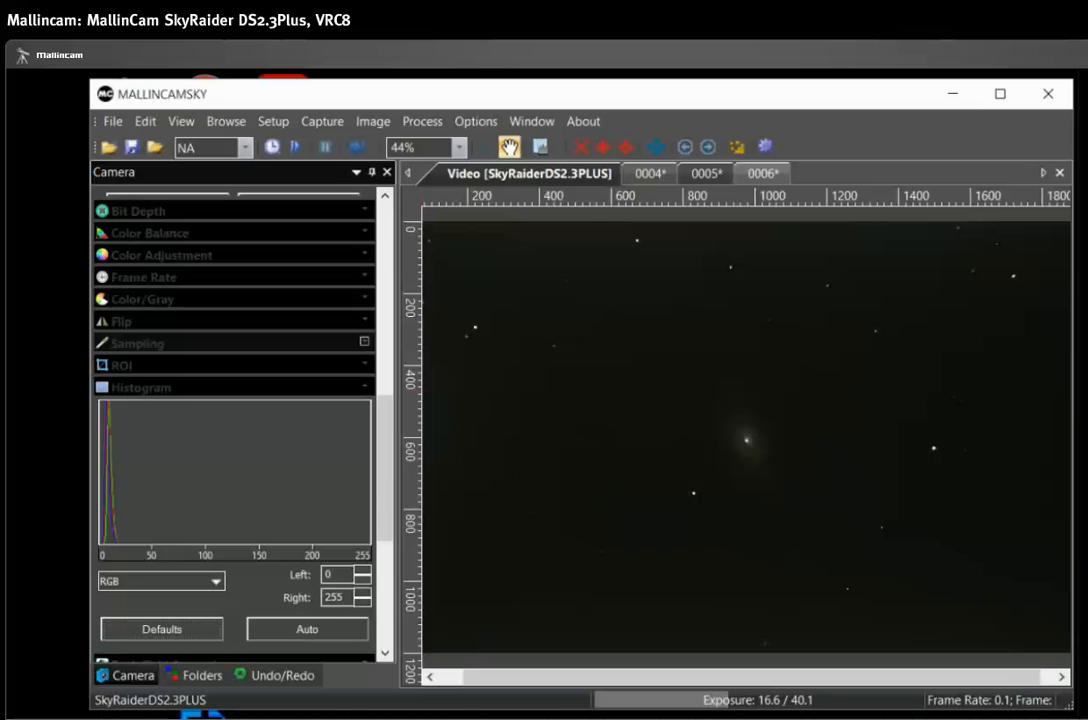
pyautogui.click(364, 387)
pyautogui.click(364, 431)
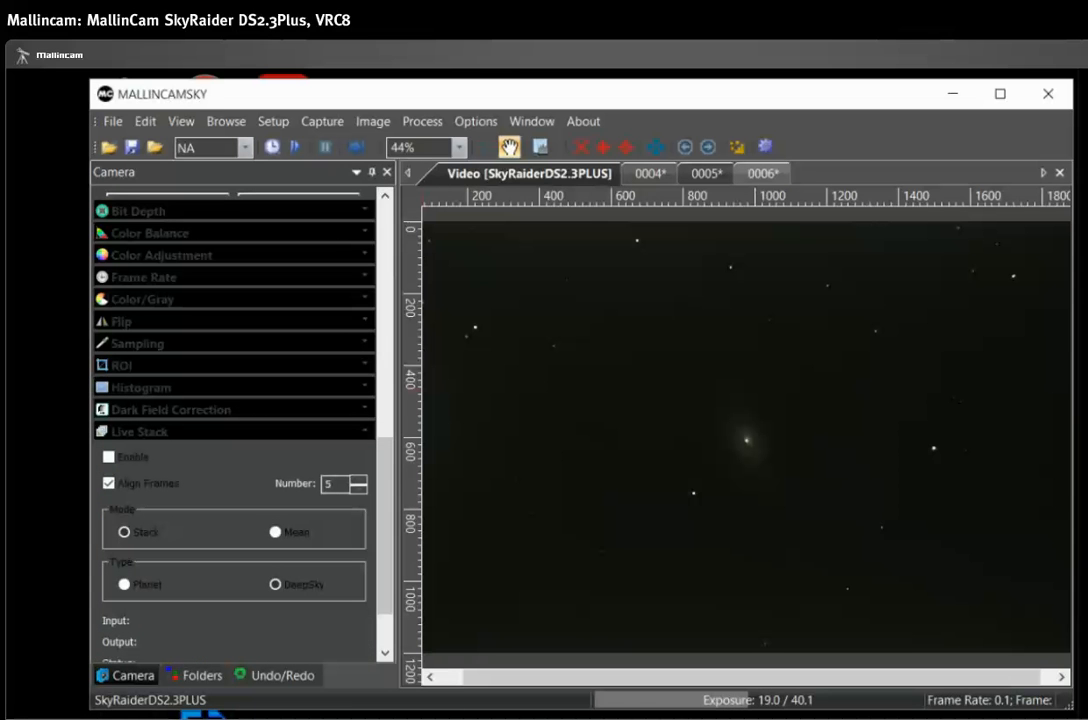
pyautogui.scroll(4, 235, 420)
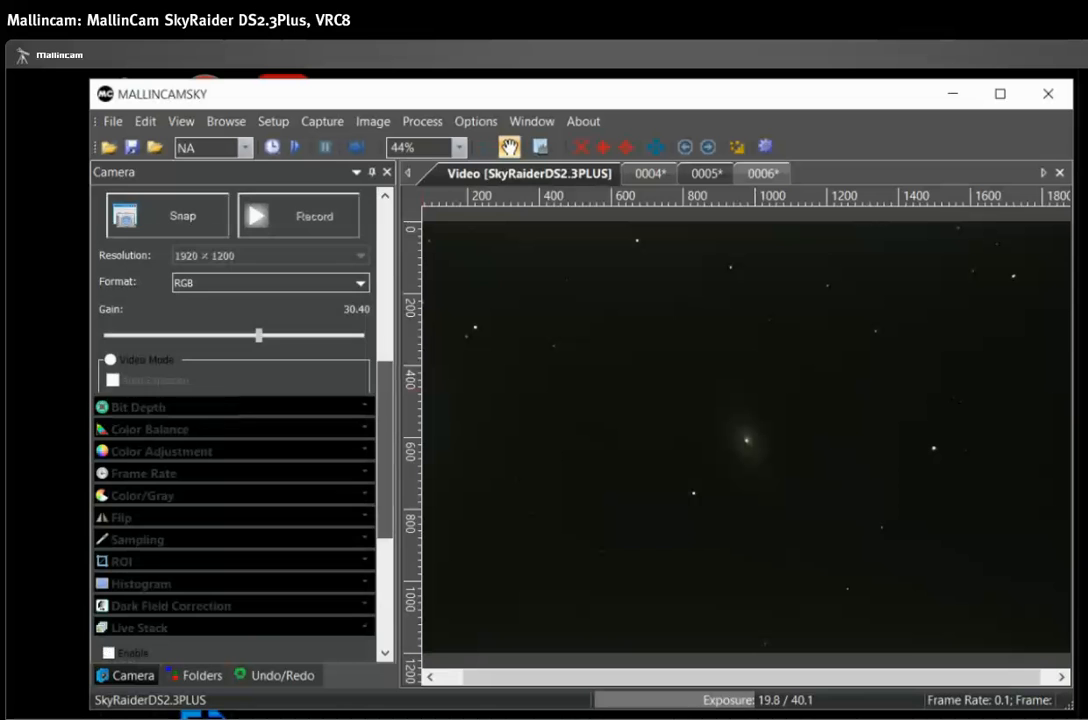
# Expand the color adjustment settings and raise the gamma of the live image to 1.41.
pyautogui.scroll(-1, 235, 500)
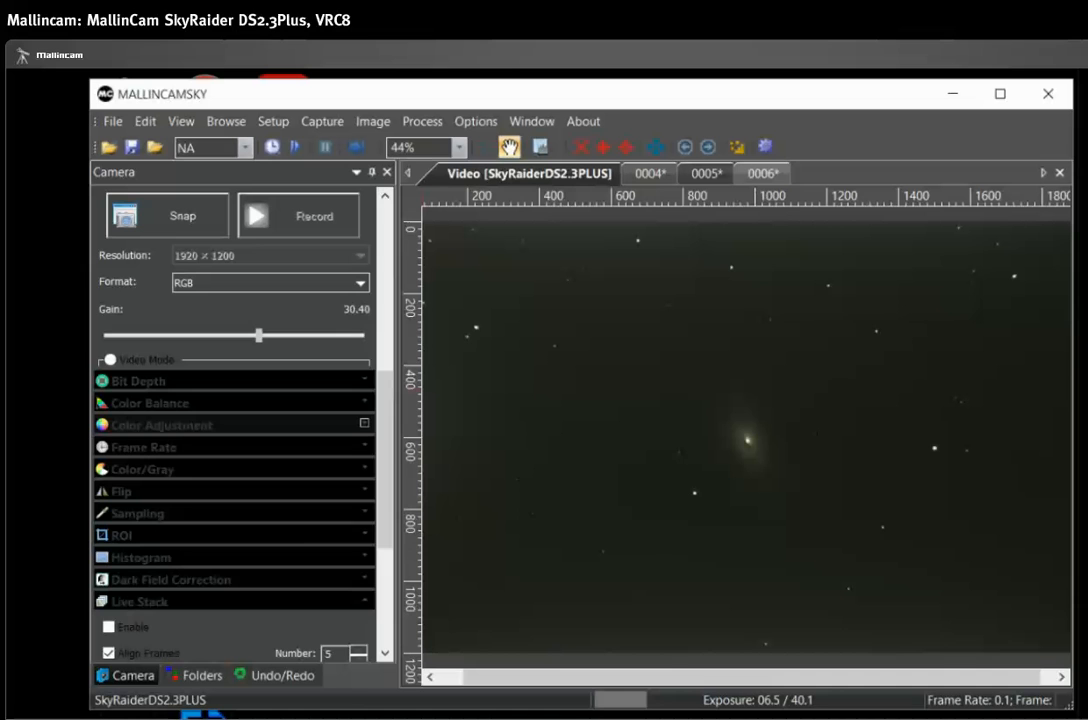
pyautogui.click(235, 425)
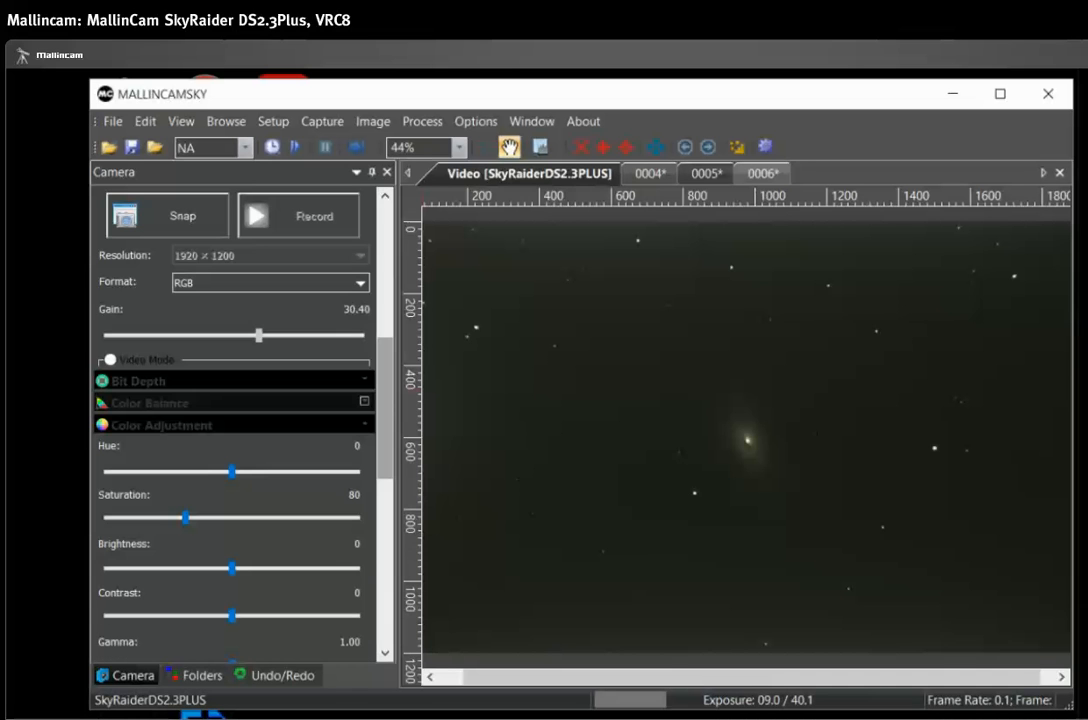
pyautogui.scroll(-2, 235, 450)
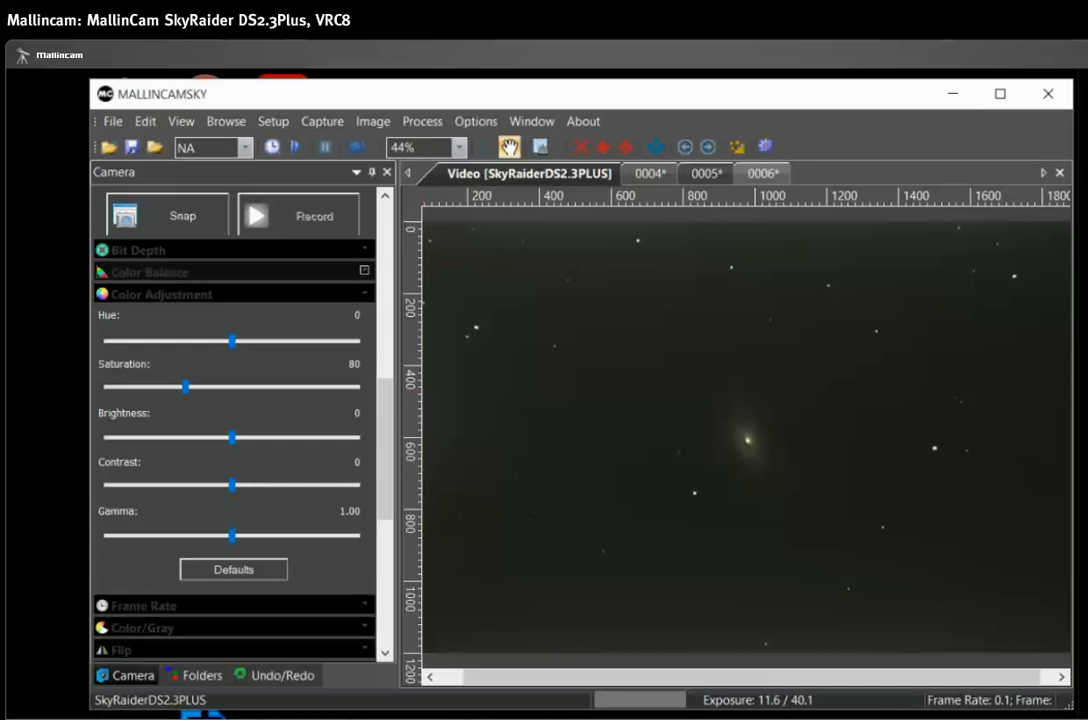
pyautogui.moveTo(232, 536); pyautogui.dragTo(296, 536)
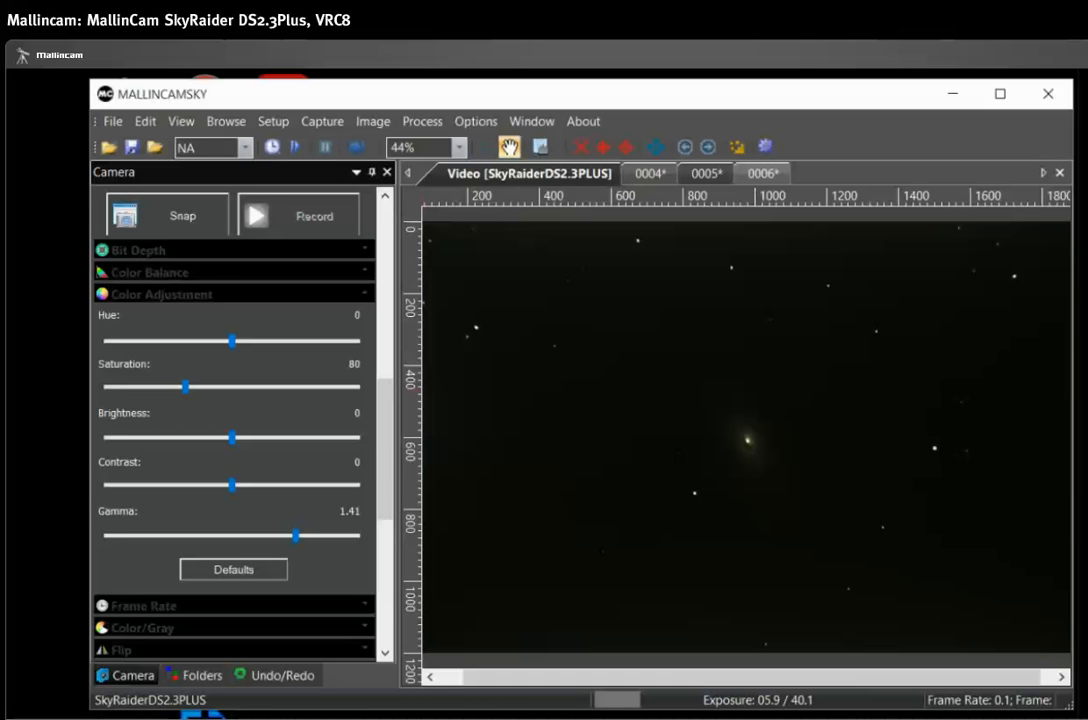
# Expand the histogram settings and stretch the live image, trying a right limit of 150 before settling on 180.
pyautogui.scroll(-3, 234, 425)
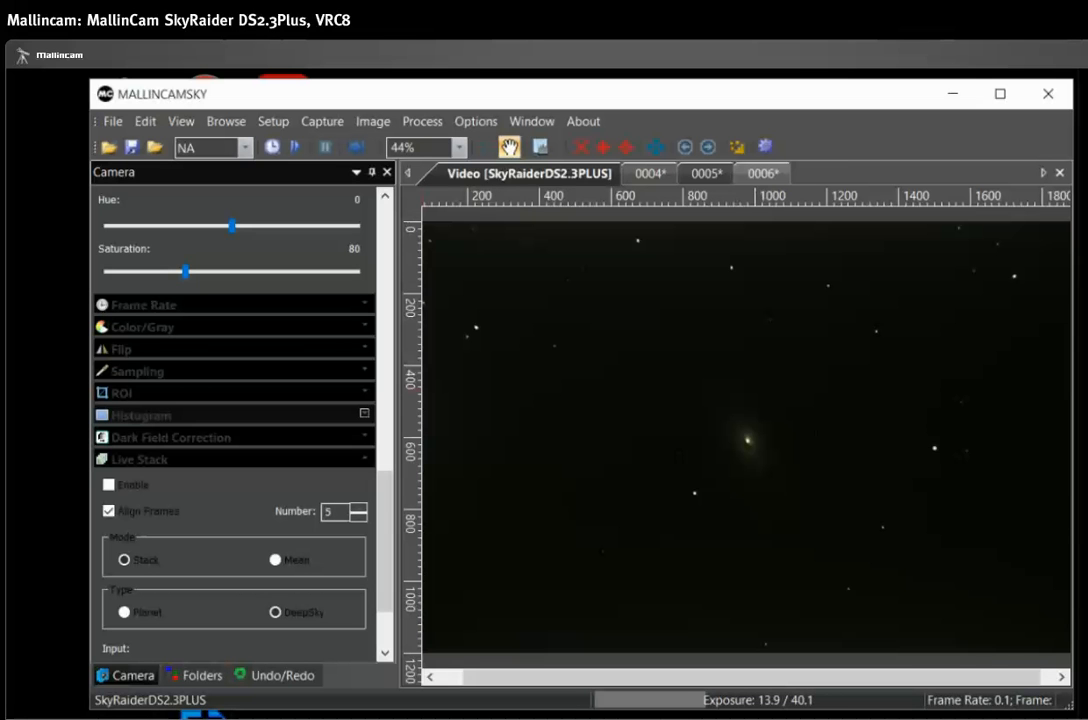
pyautogui.click(364, 414)
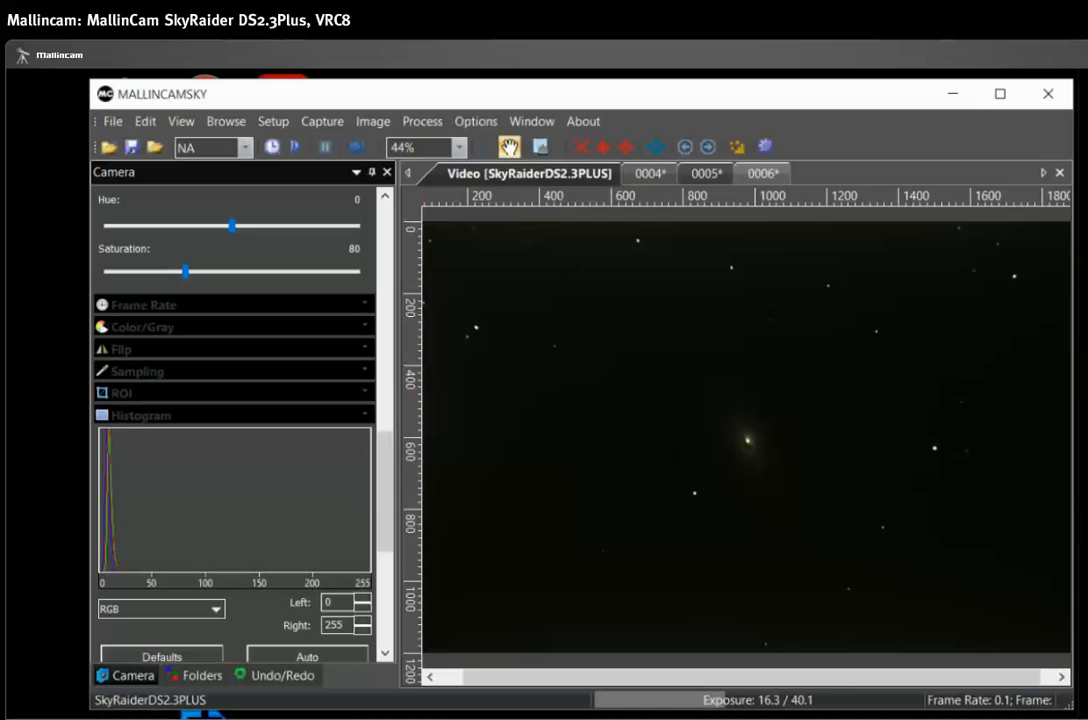
pyautogui.doubleClick(334, 625)
pyautogui.write('150')
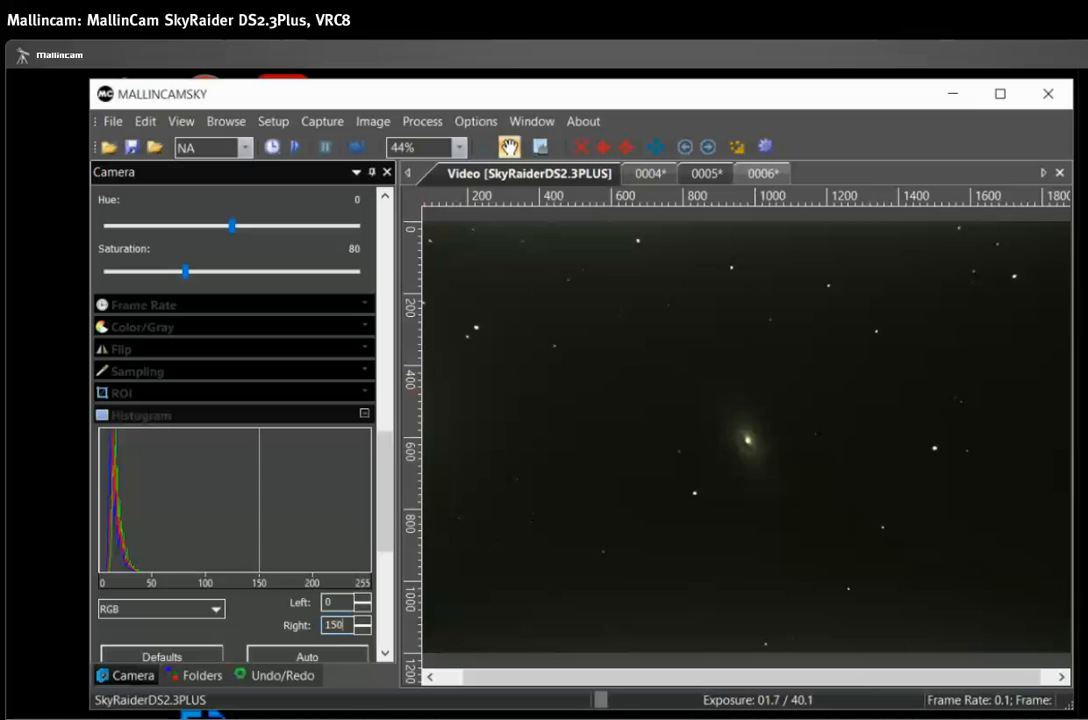
pyautogui.doubleClick(334, 625)
pyautogui.write('180')
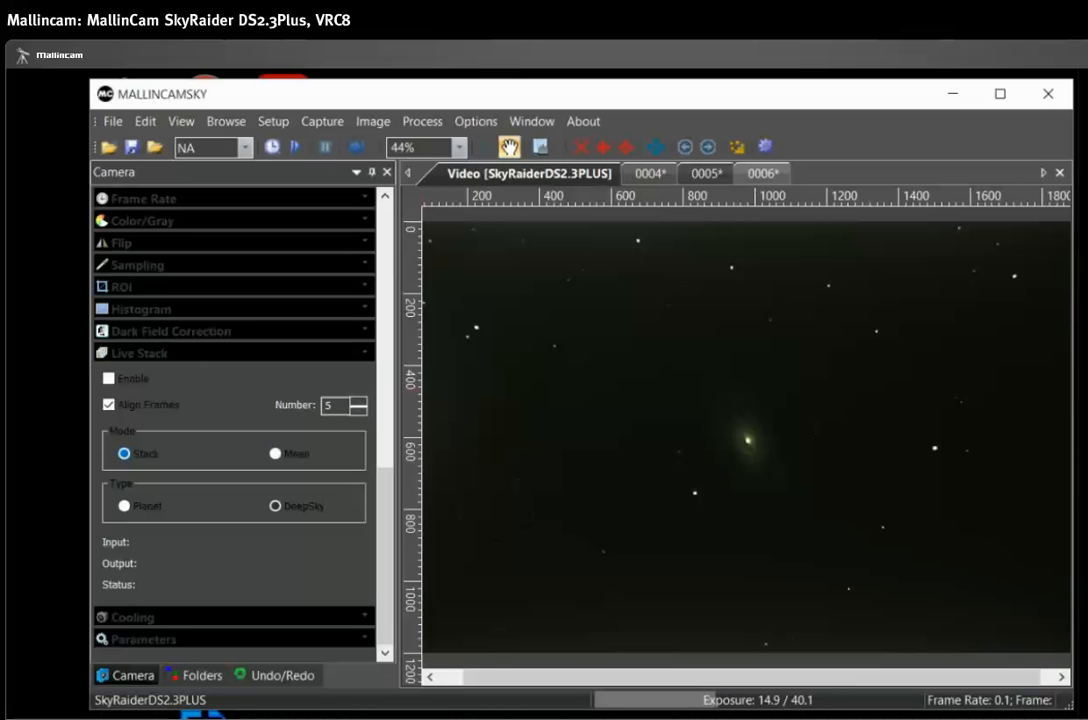
# Set the live stack mode to Mean and enable live stacking with aligned frames.
pyautogui.click(276, 454)
pyautogui.click(109, 379)
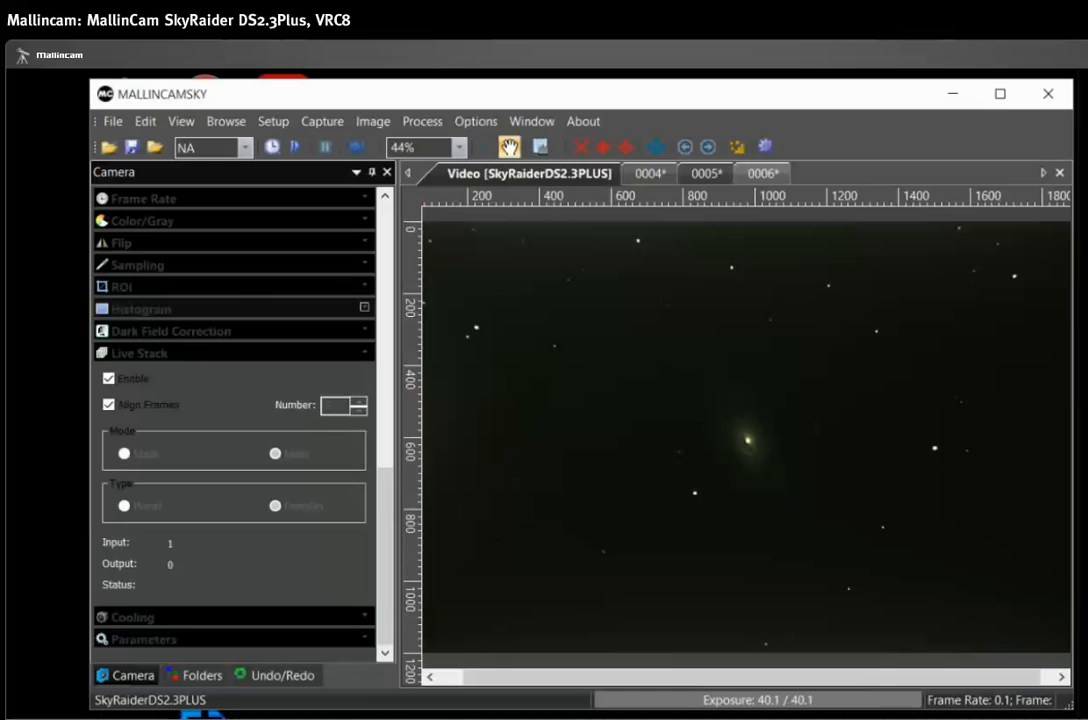
# Enlarge the live view to 75% and on to 150% to inspect the galaxy up close.
pyautogui.click(458, 147)
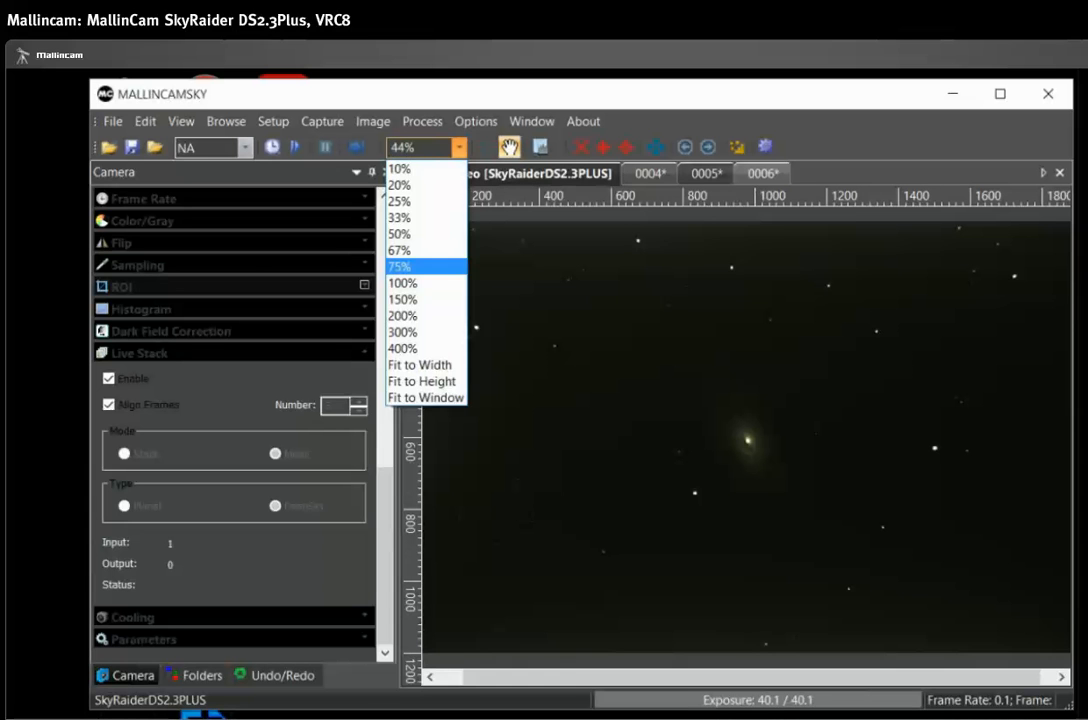
pyautogui.click(426, 266)
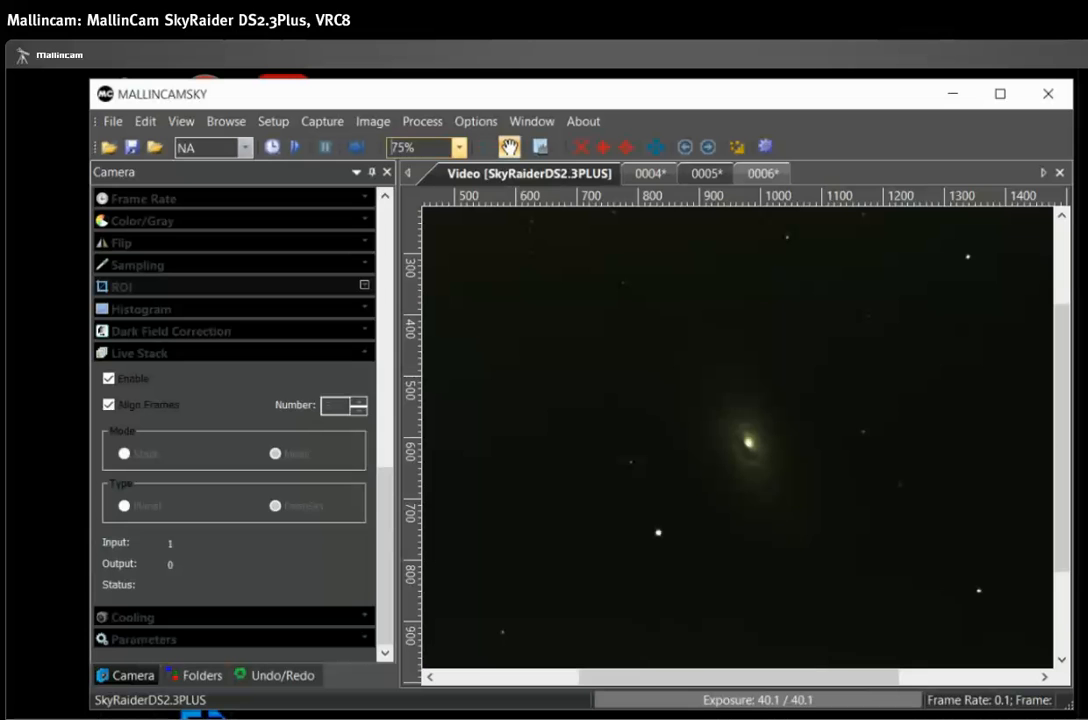
pyautogui.click(459, 148)
pyautogui.click(426, 298)
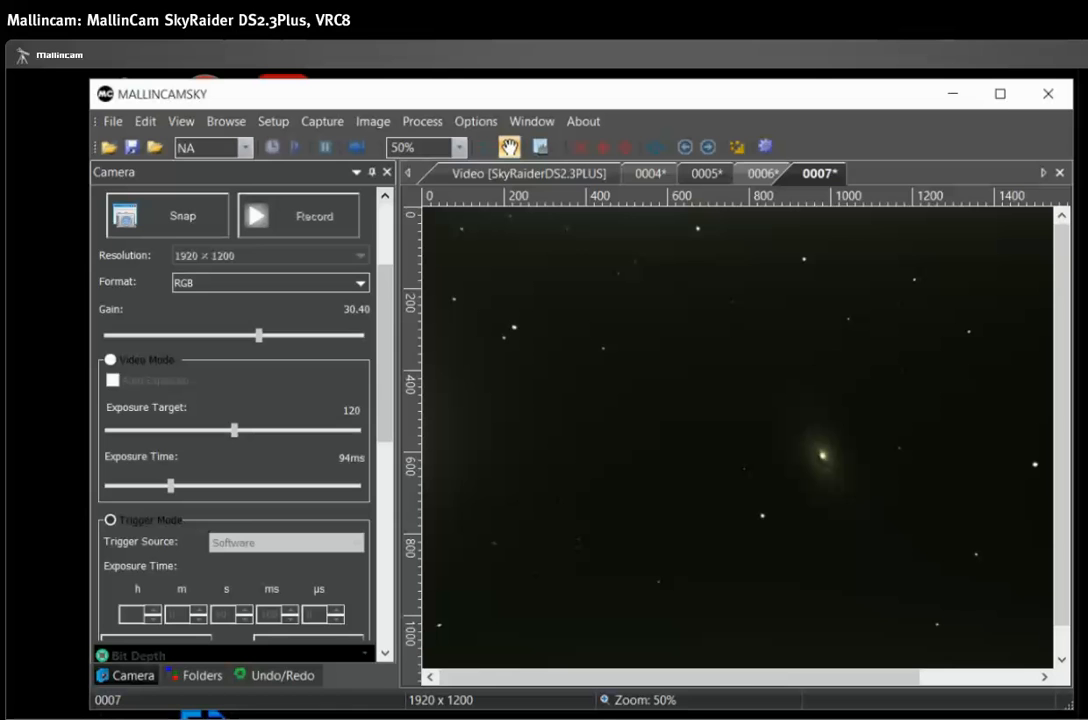
# Reduce the view of snapshot 0007 to 44%, and return to the live video at the same zoom.
pyautogui.click(459, 147)
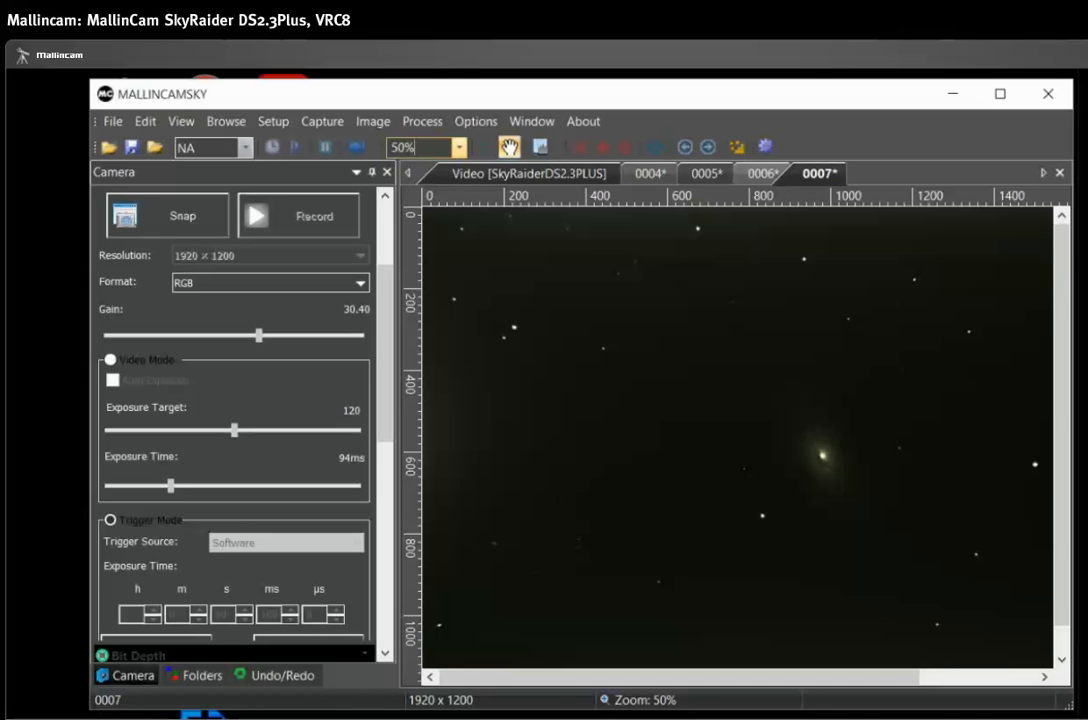
pyautogui.scroll(-1, 745, 438)
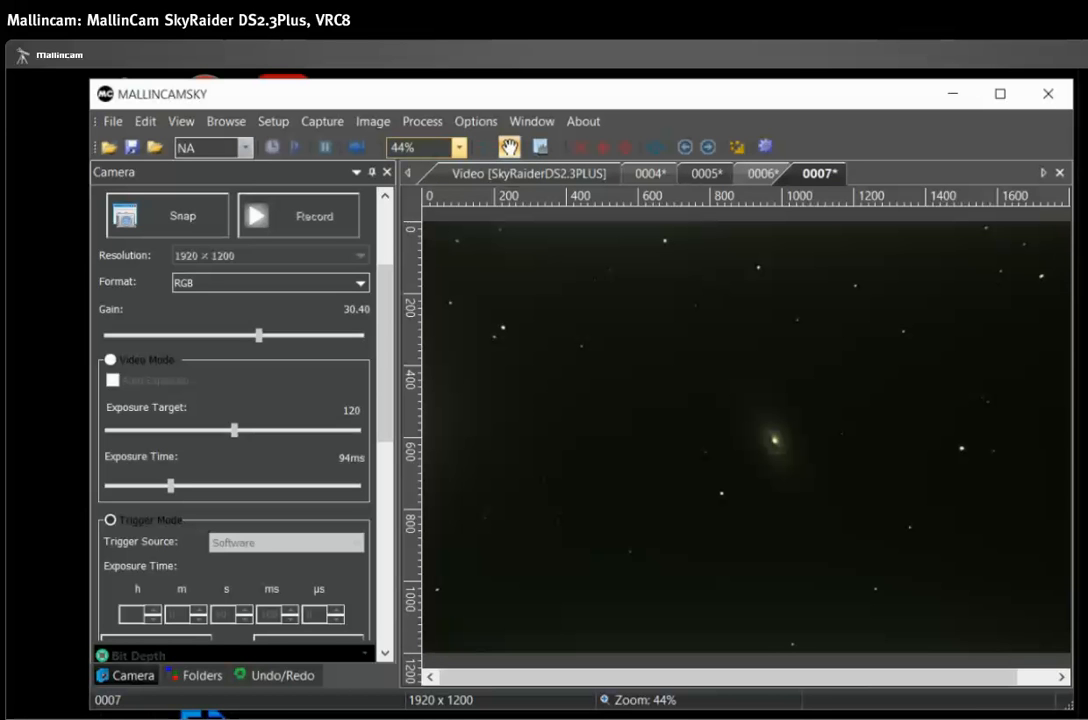
pyautogui.click(529, 174)
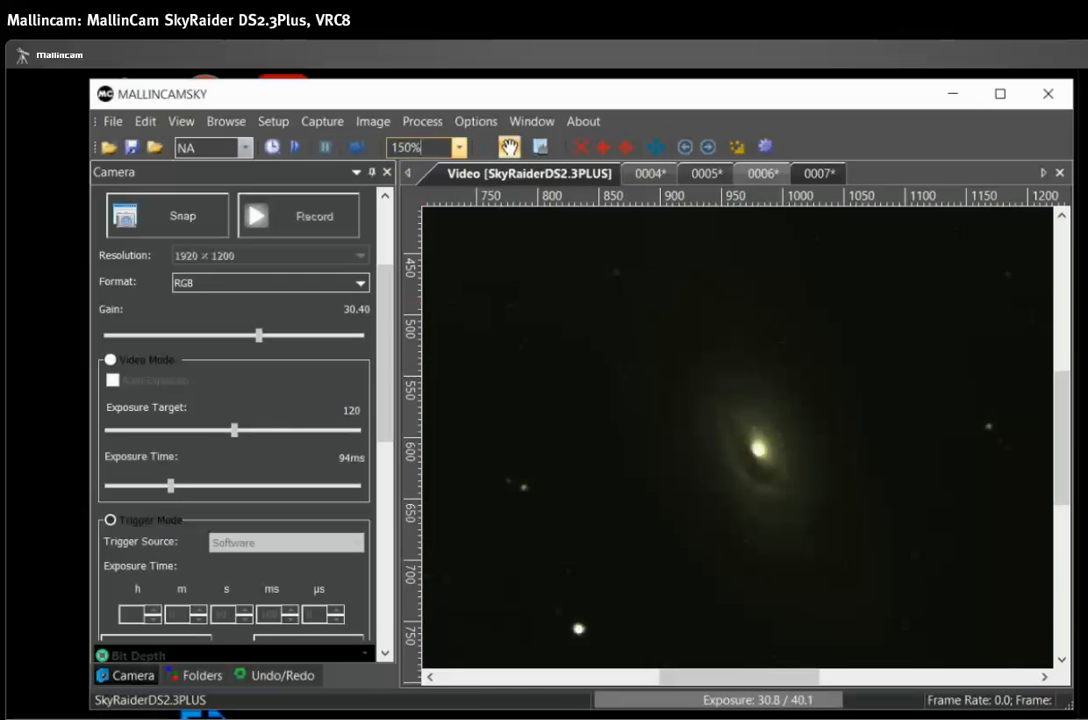
pyautogui.scroll(-3, 737, 437)
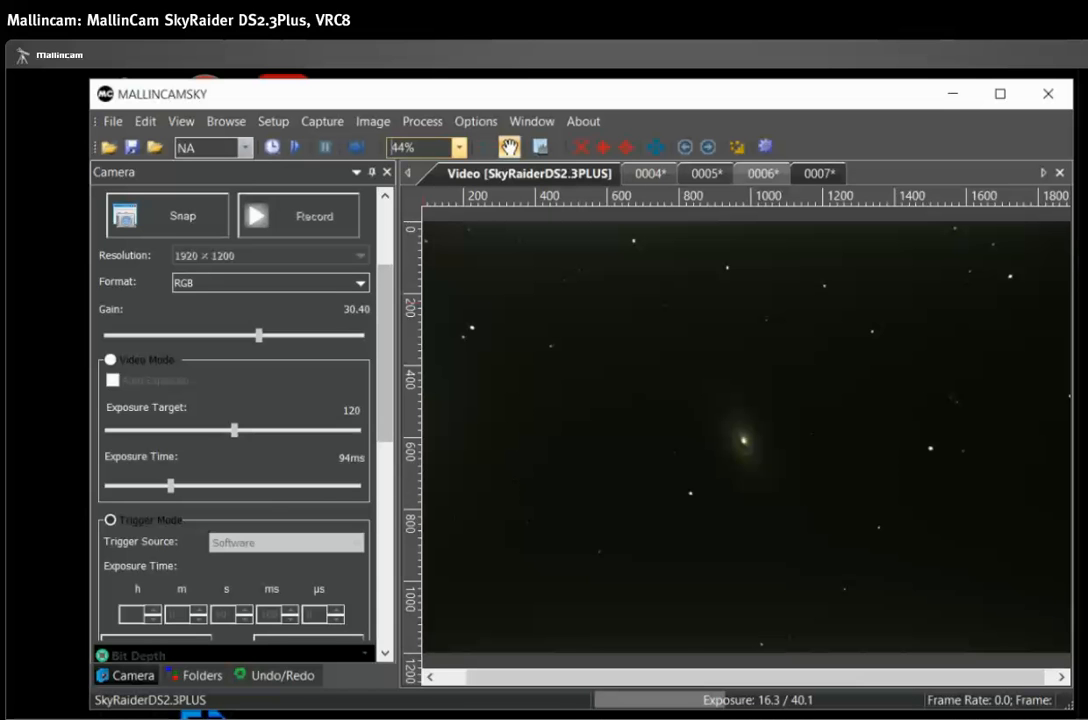
# Expand the dark field correction settings of the camera.
pyautogui.moveTo(385, 354); pyautogui.dragTo(385, 425)
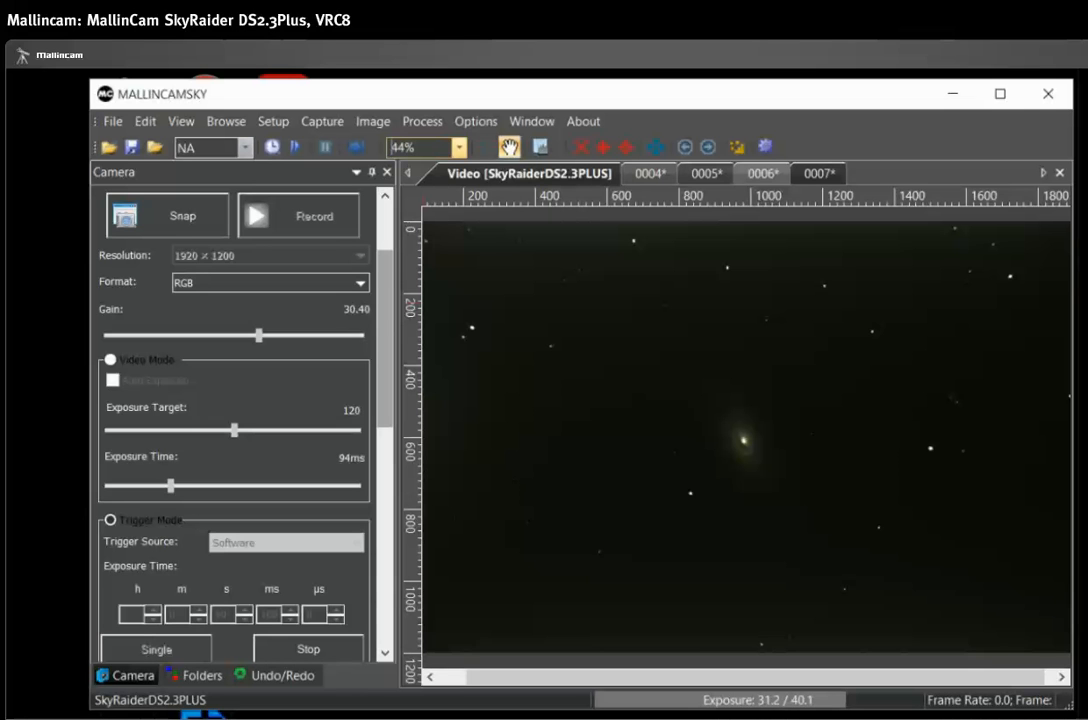
pyautogui.scroll(-6, 238, 430)
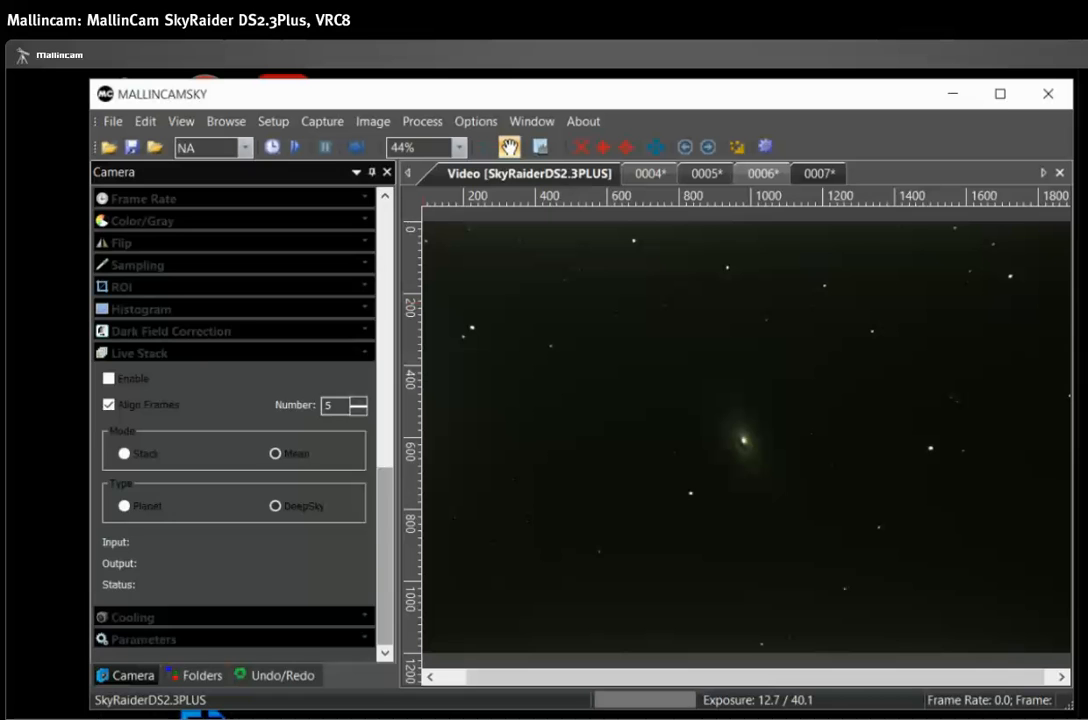
pyautogui.scroll(3, 235, 430)
pyautogui.click(364, 513)
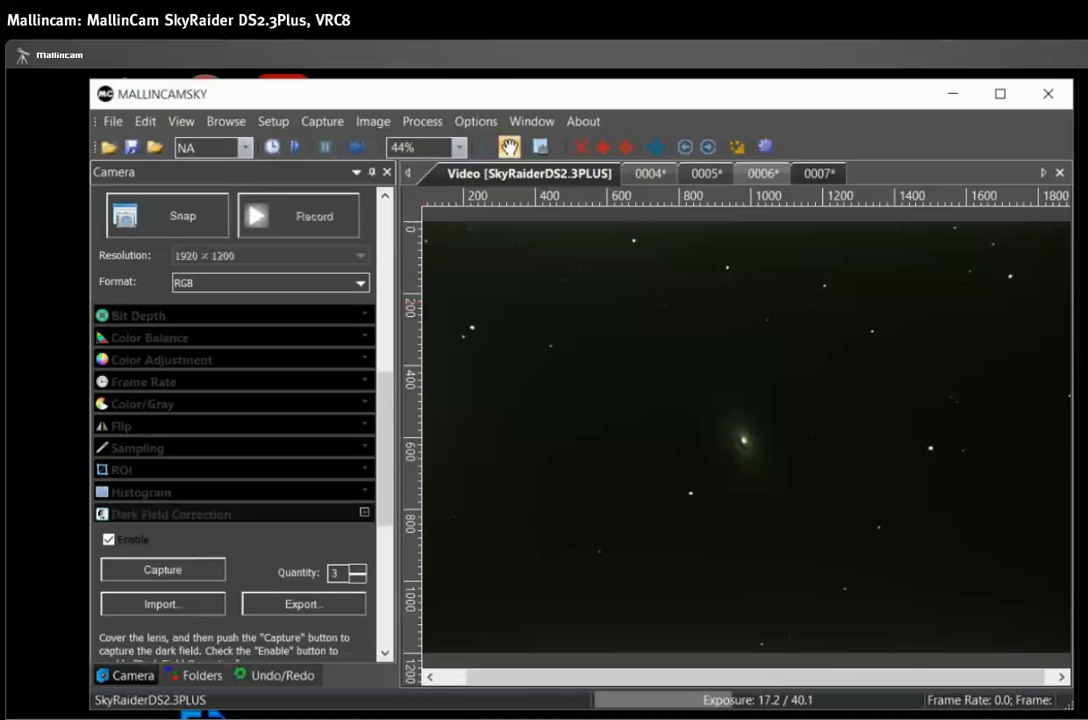